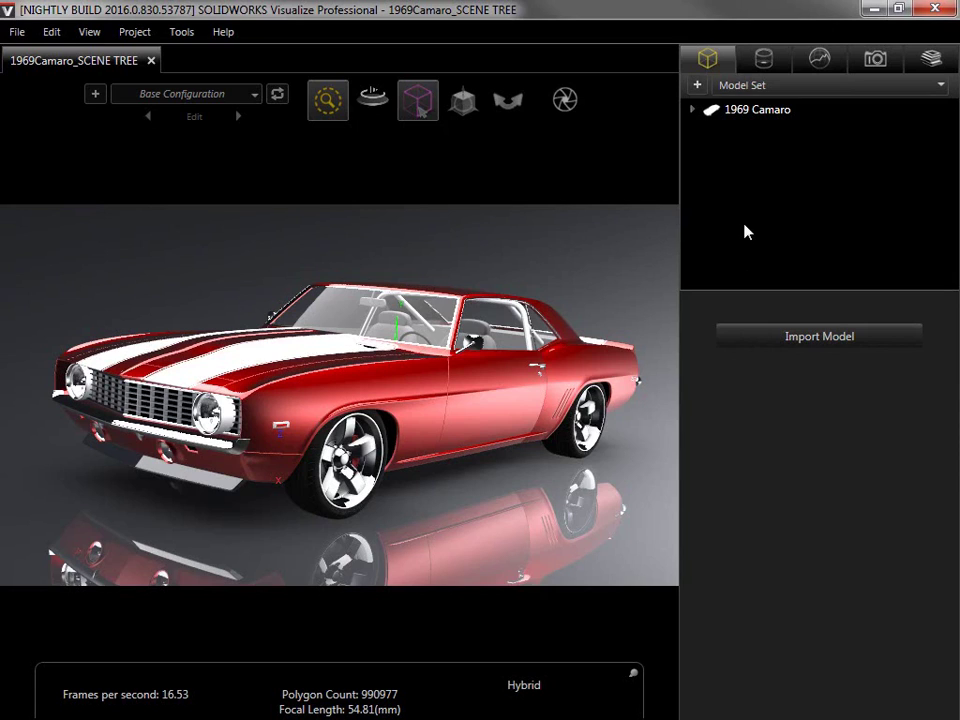
- Select the 1969 Camaro model and expand it to list Root and its DefaultShader parts
left_click(743, 112)
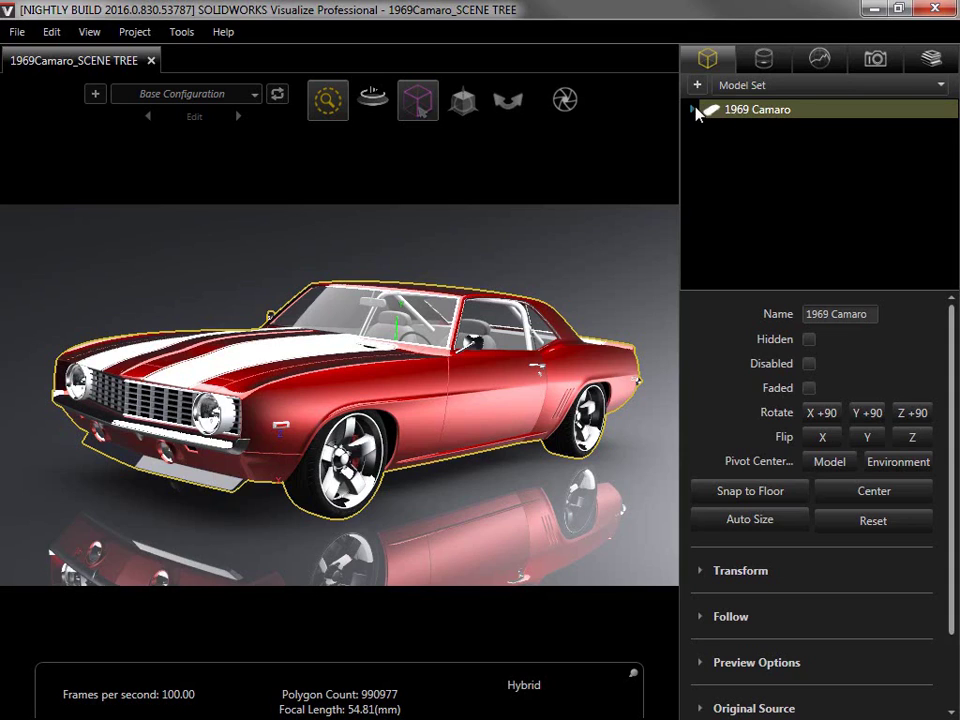
left_click(694, 110)
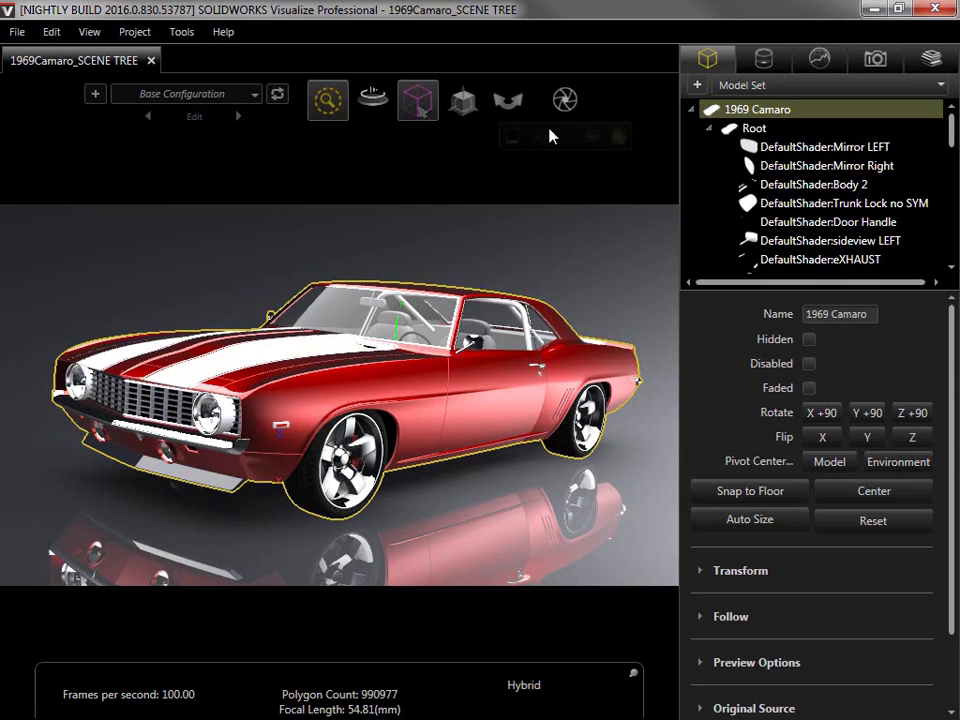
mouse_move(325, 105)
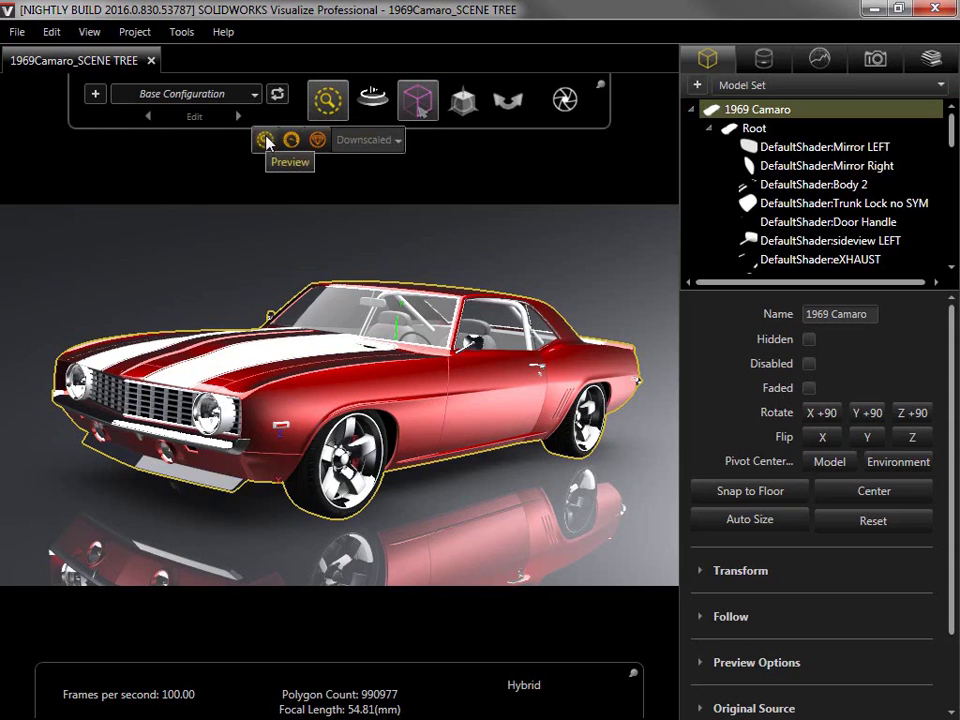
mouse_move(433, 98)
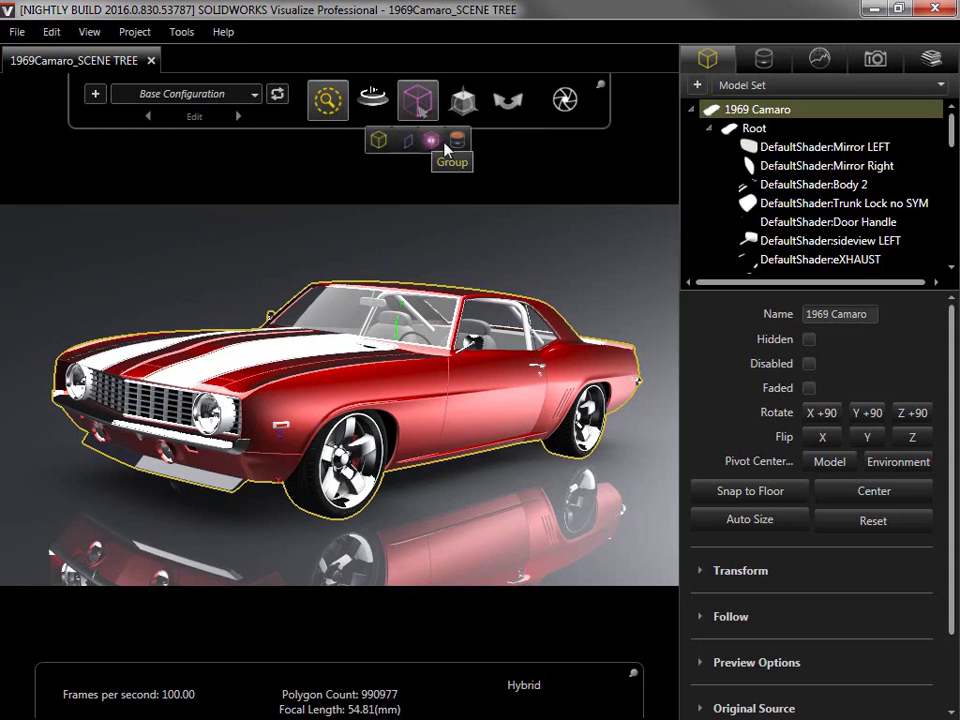
- Select FrontLeftCaliper, switch to Part selection mode, and bring up the group's right-click options
left_click_drag(952, 138, 952, 258)
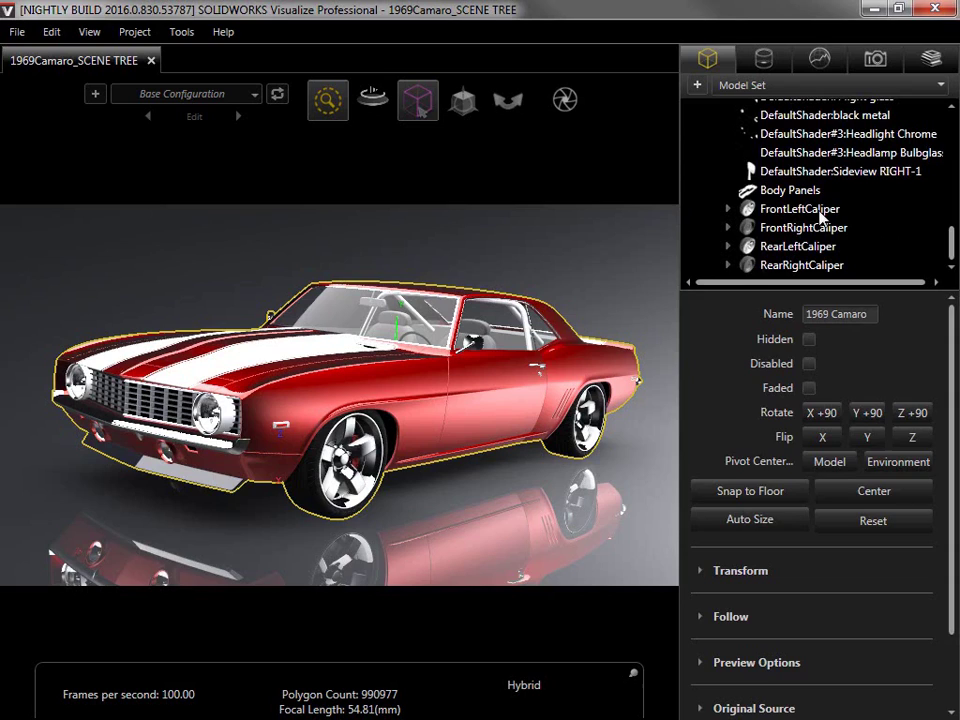
left_click(819, 212)
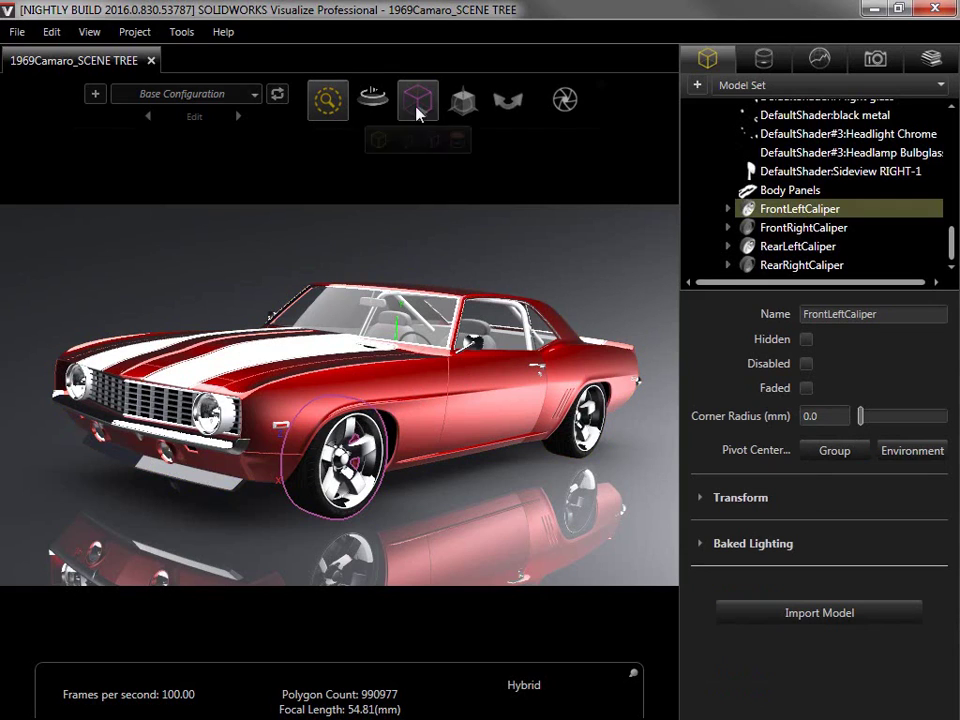
mouse_move(418, 105)
left_click(408, 144)
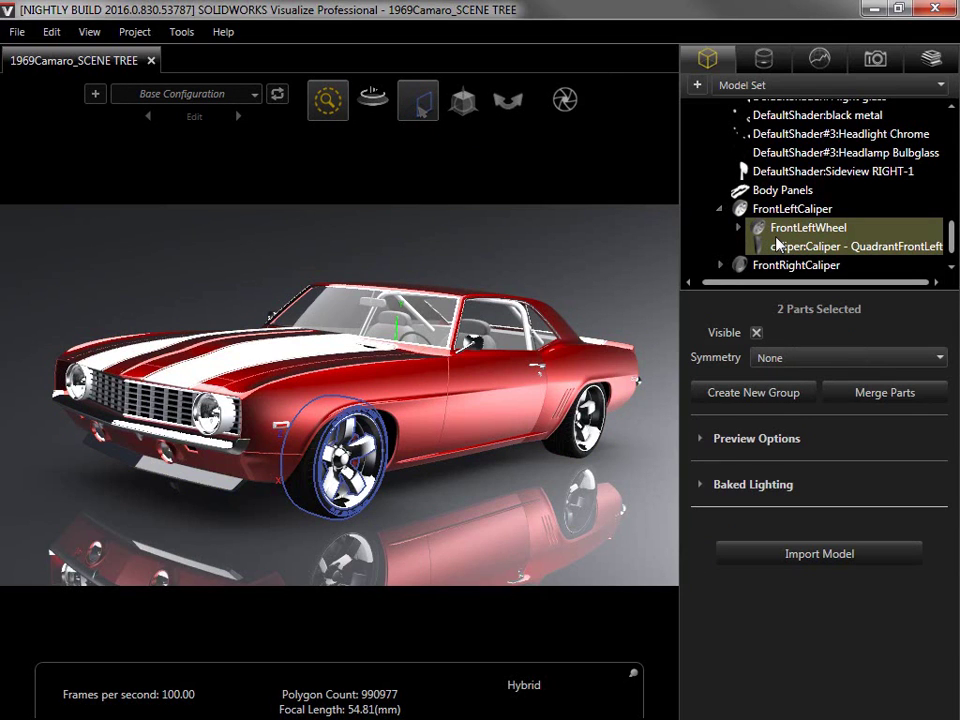
left_click(778, 215)
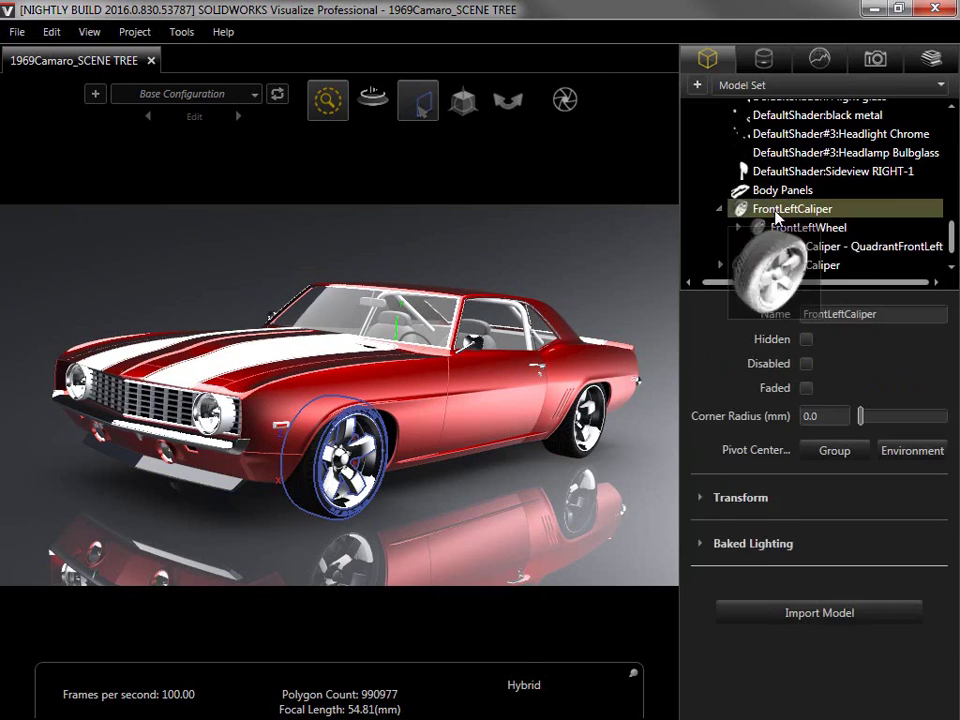
right_click(777, 216)
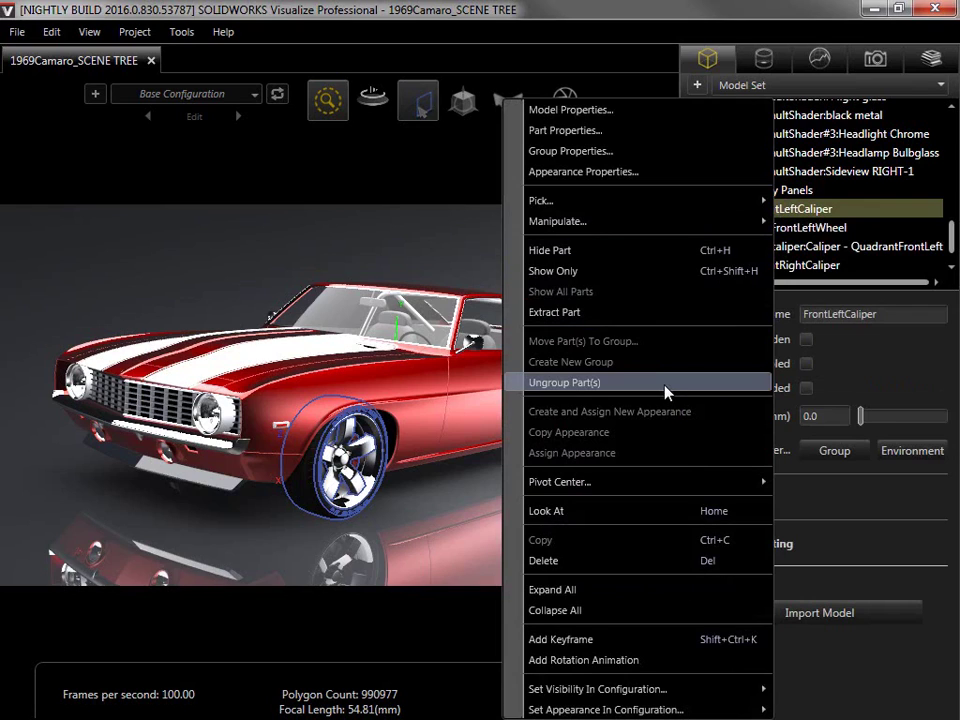
- Select the headlight glass and the DefaultShader:Fog glass parts together
left_click(433, 257)
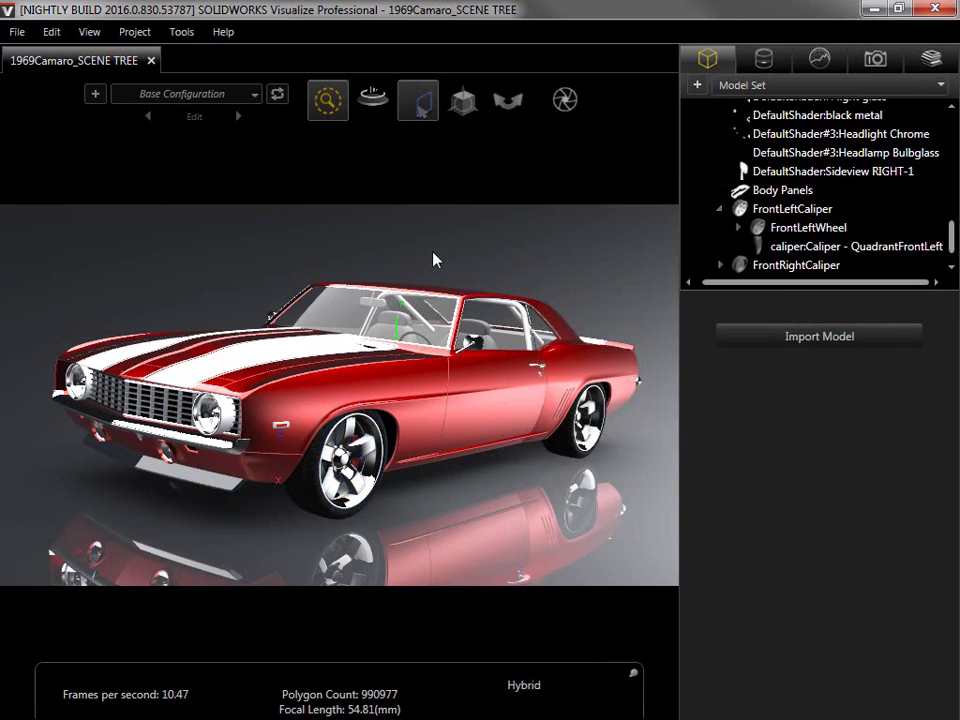
left_click(213, 418)
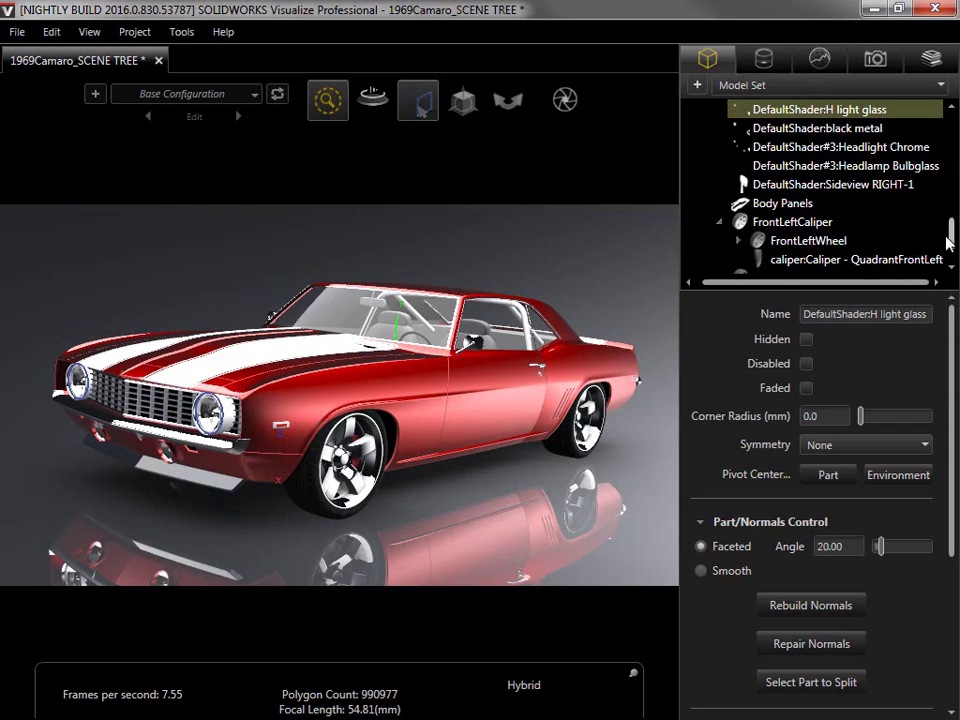
left_click_drag(953, 240, 953, 194)
left_click(866, 160, "ctrl")
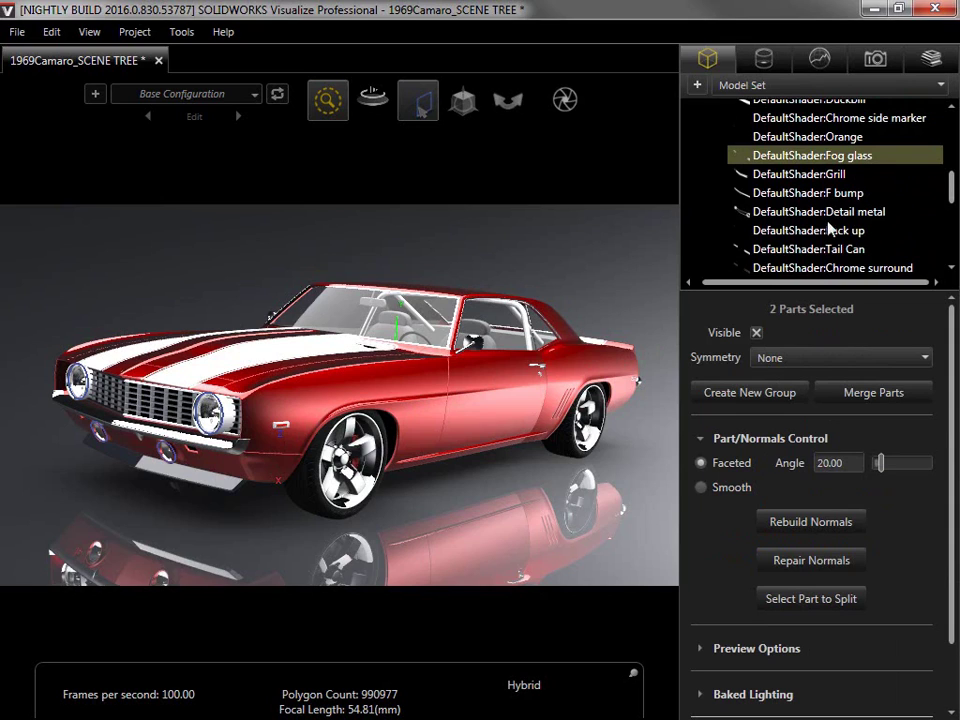
- Group the two glass parts into Part Group 1 and select its name for replacing
left_click(773, 393)
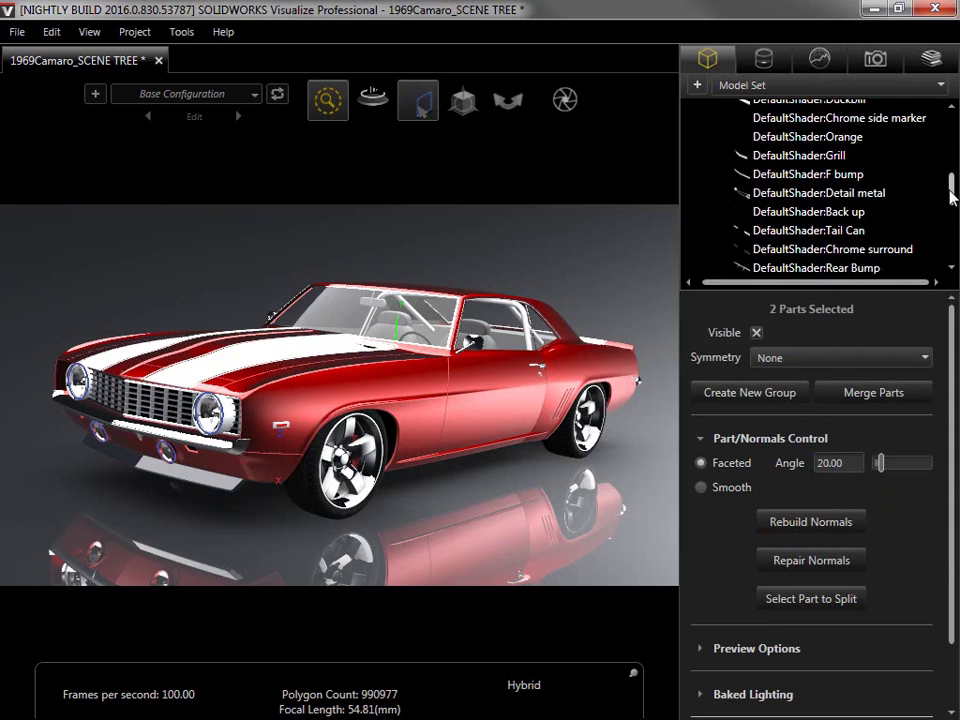
left_click_drag(952, 197, 951, 257)
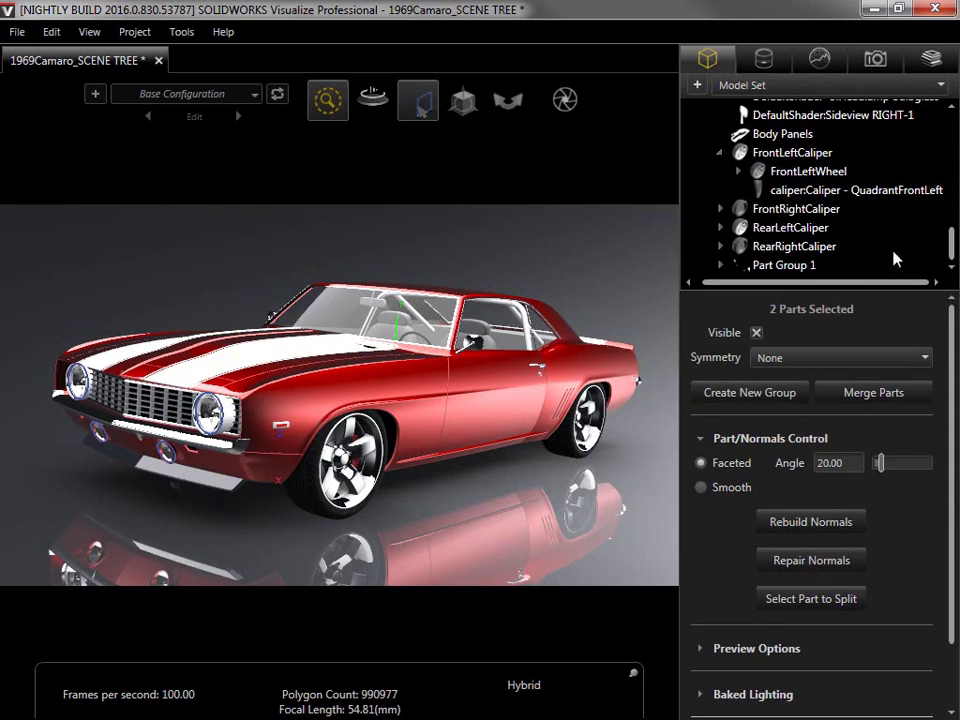
left_click(808, 266)
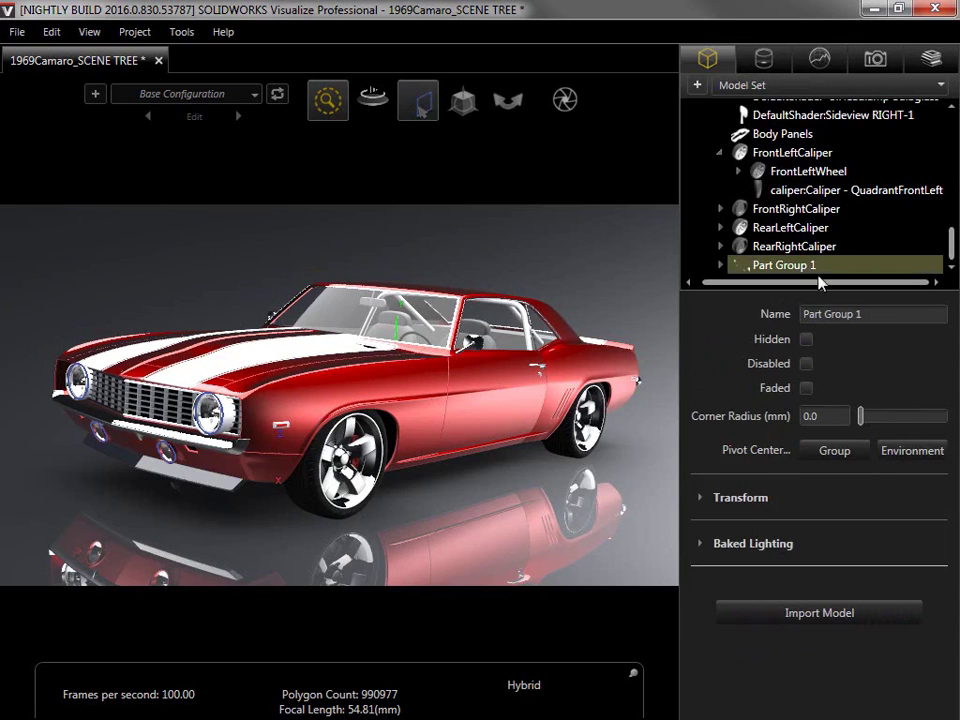
left_click_drag(872, 313, 776, 314)
- Name the group 'Front Exterior' and move the DefaultShader:Grill part into it
type("Front Exterior")
left_click_drag(677, 251, 369, 277)
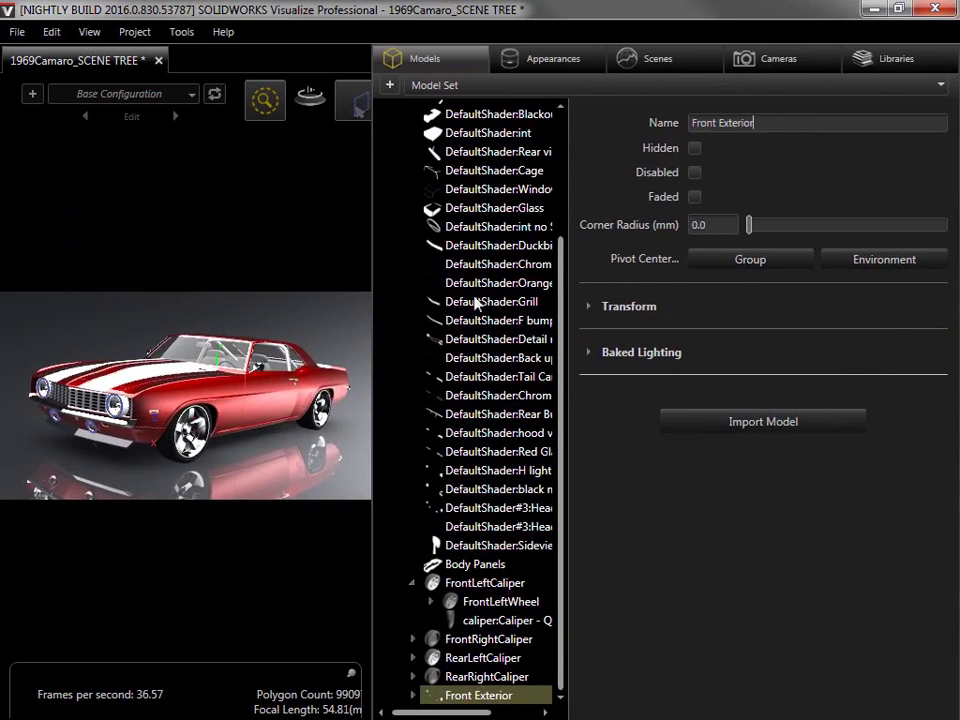
left_click(486, 302)
left_click_drag(486, 306, 484, 695)
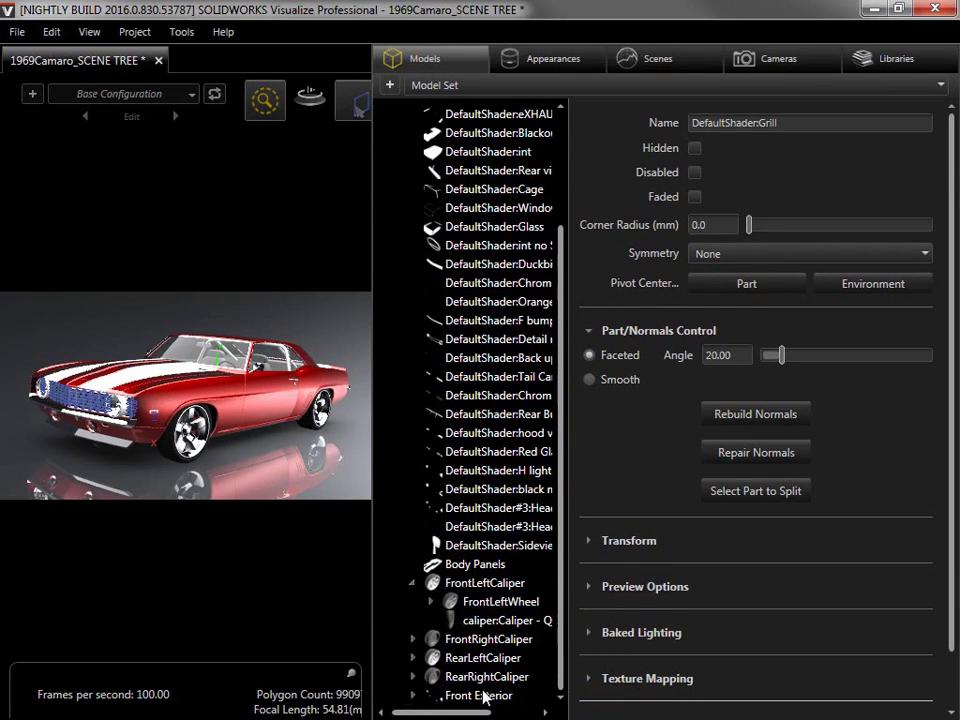
left_click_drag(370, 146, 724, 151)
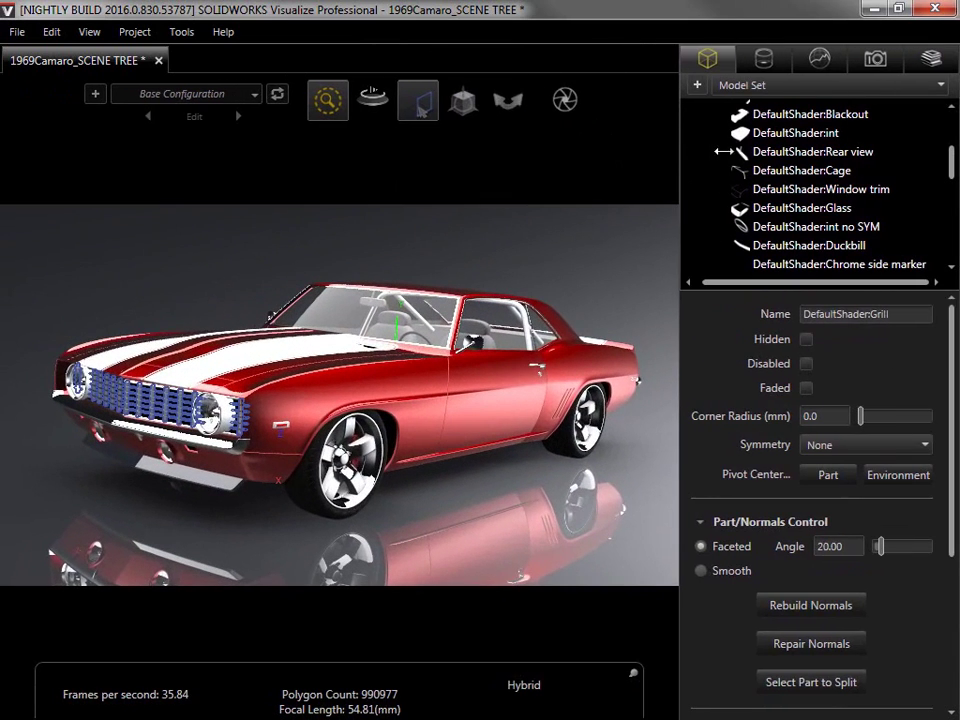
- Select the Front Exterior group in Group selection mode, then switch back to Part mode
mouse_move(420, 108)
left_click(436, 141)
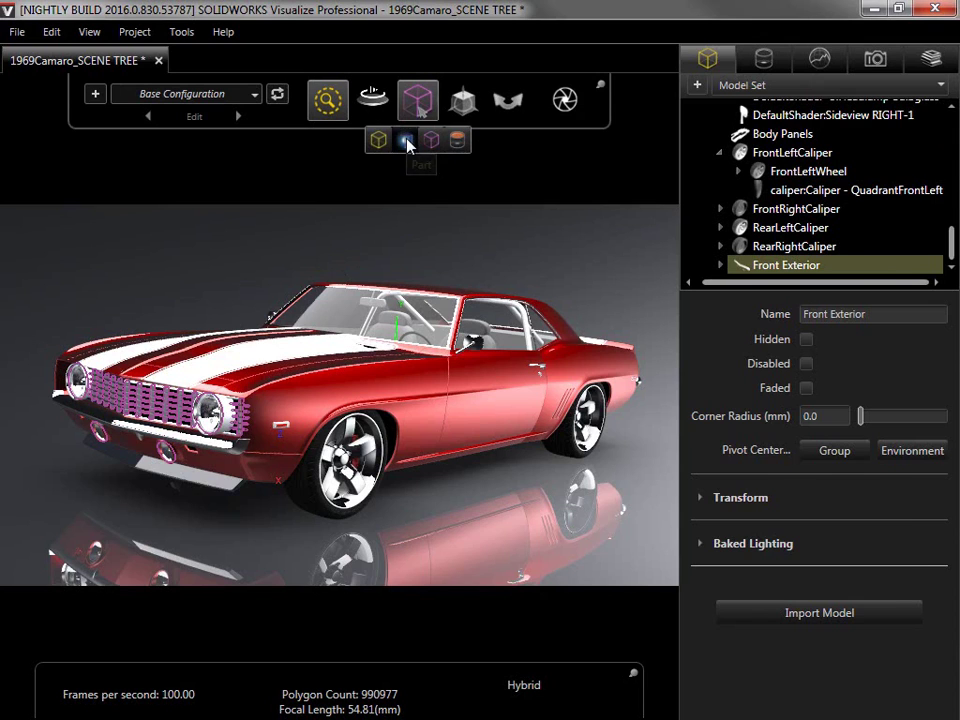
left_click(405, 144)
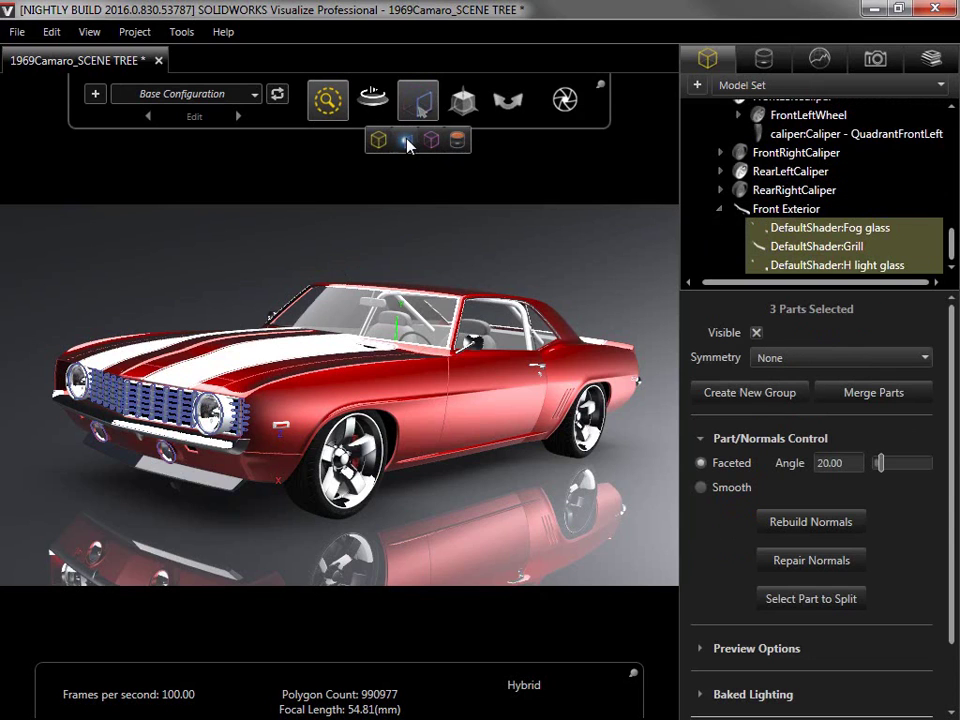
- Start splitting the windshield glass, previewing split regions with Facet Angle Tolerance 10
right_click(392, 312)
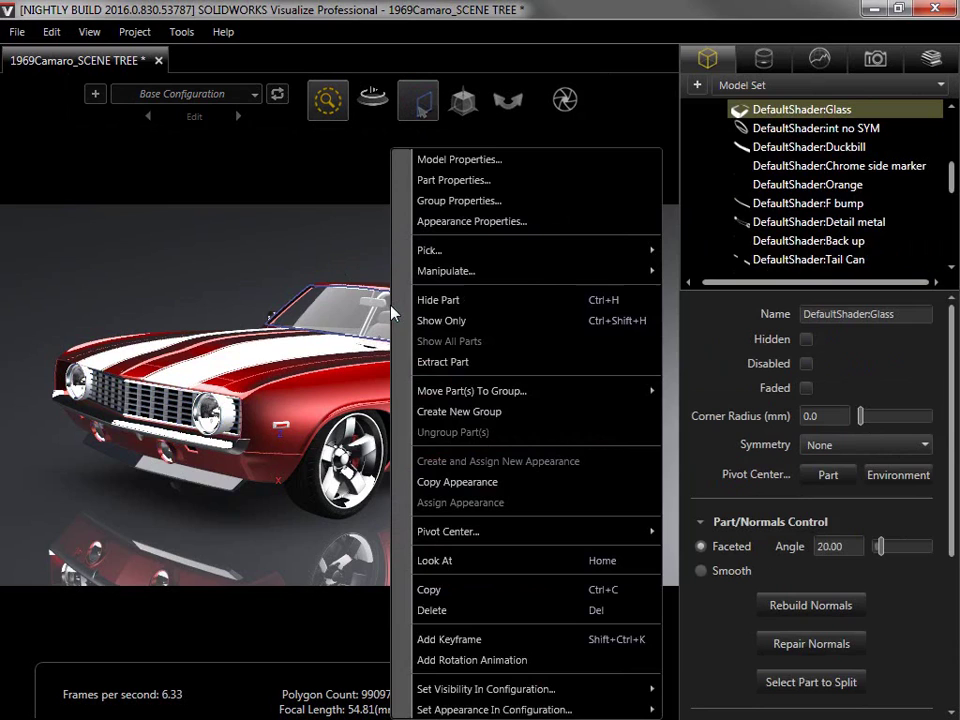
left_click(483, 362)
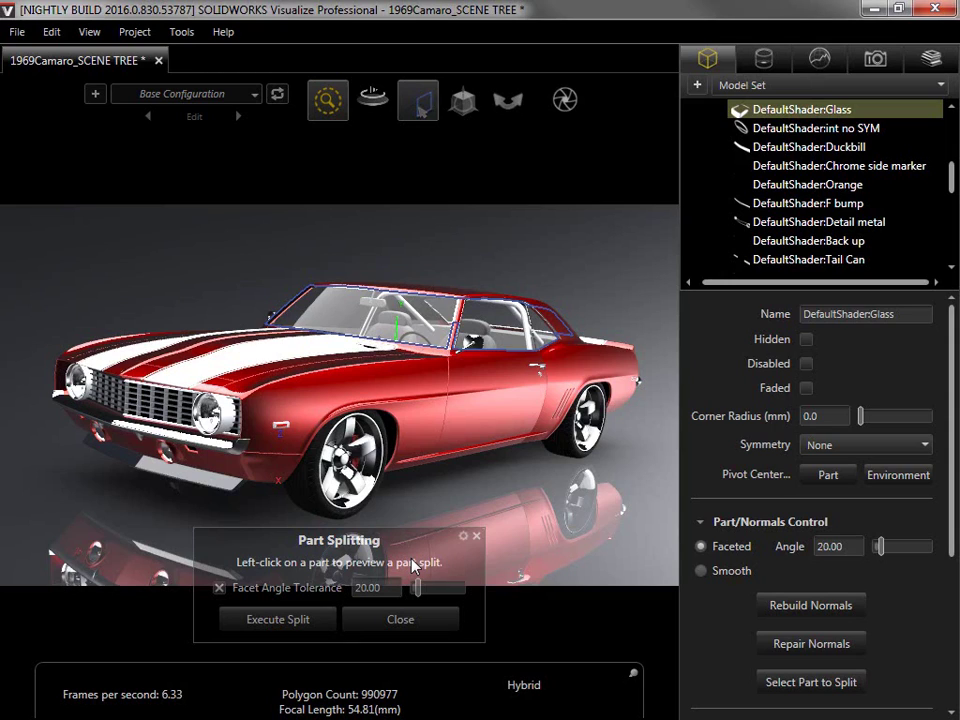
left_click(412, 326)
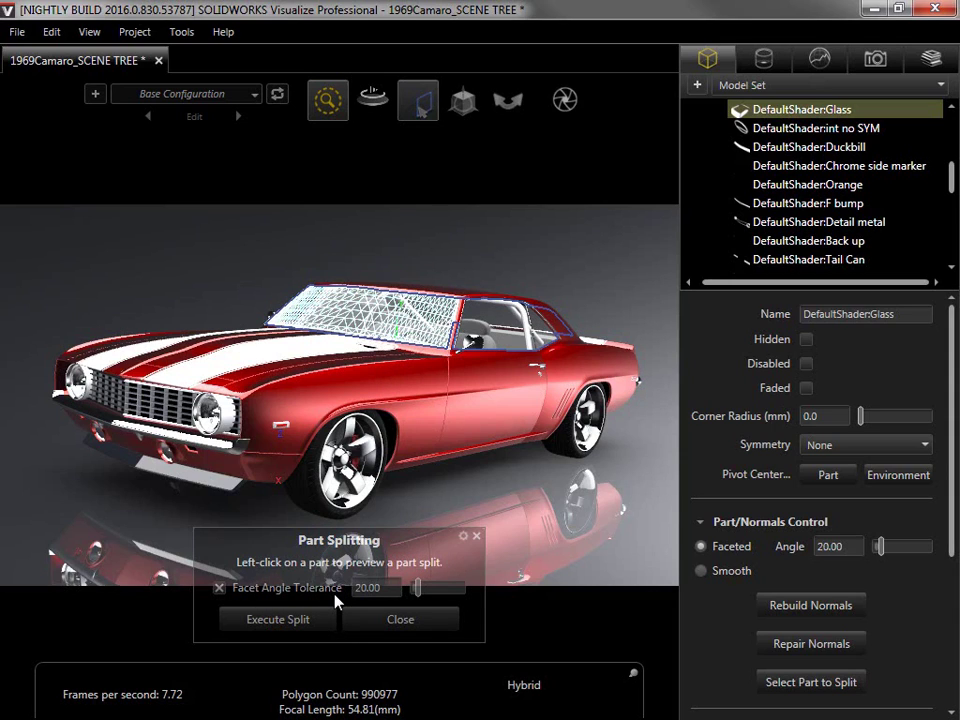
double_click(369, 589)
type("10")
key("Tab")
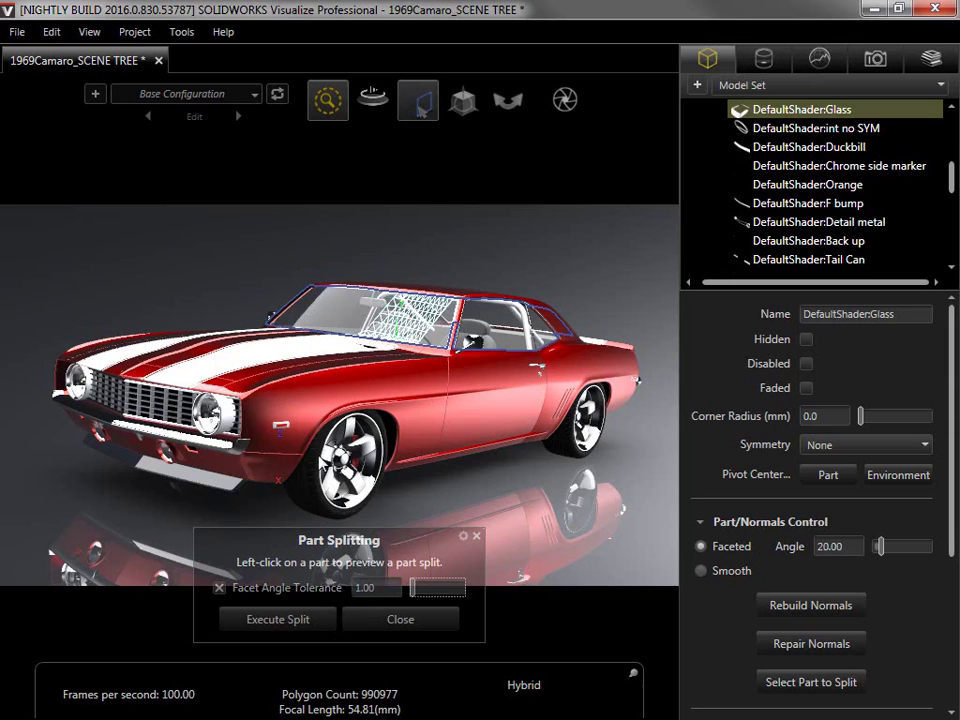
left_click(312, 311)
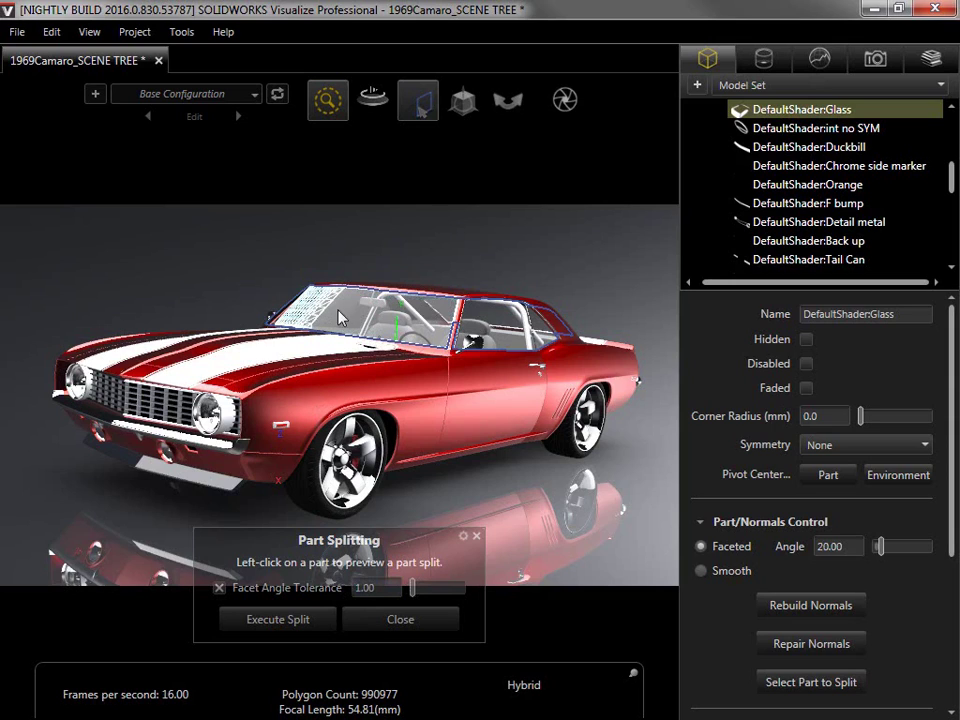
left_click(354, 319)
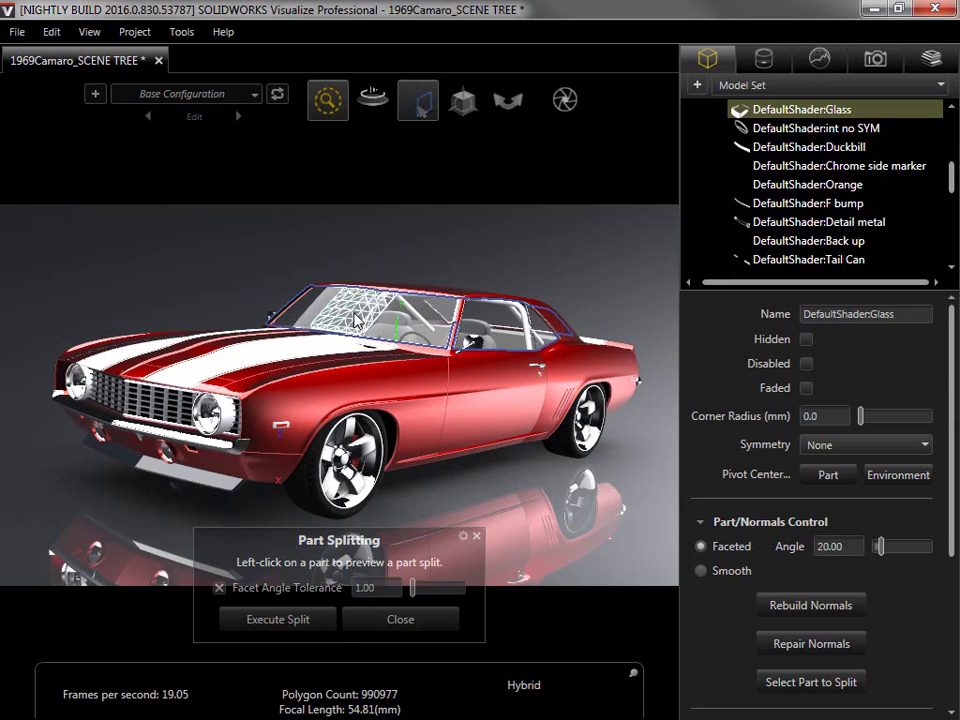
- Raise Facet Angle Tolerance to 180, execute the split, close the panel, and select Glass-2
double_click(370, 589)
type("180")
key("Tab")
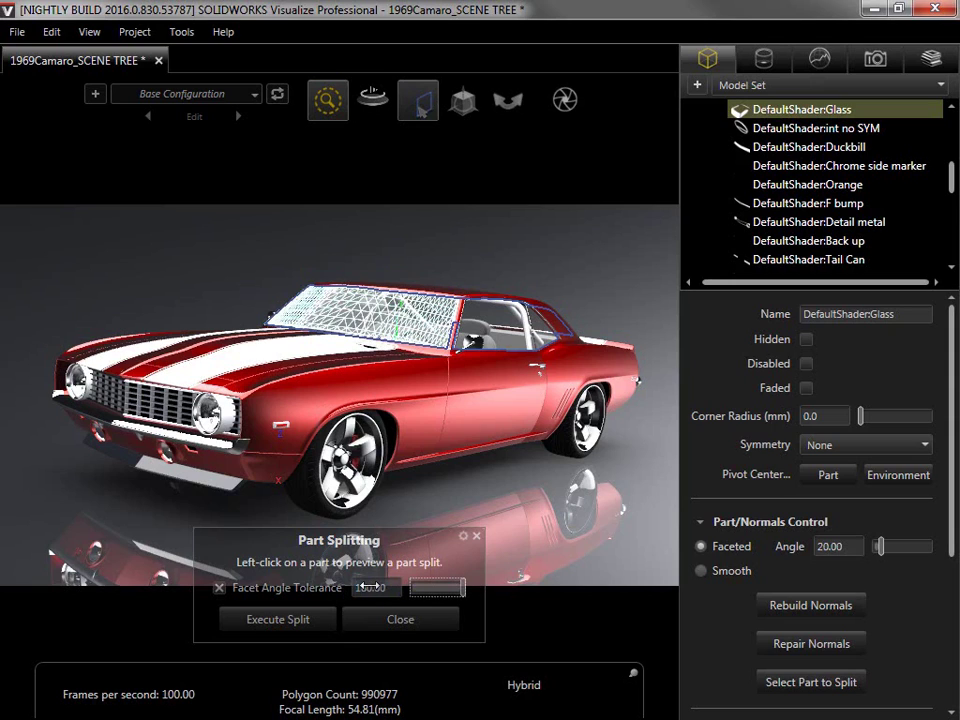
left_click(317, 620)
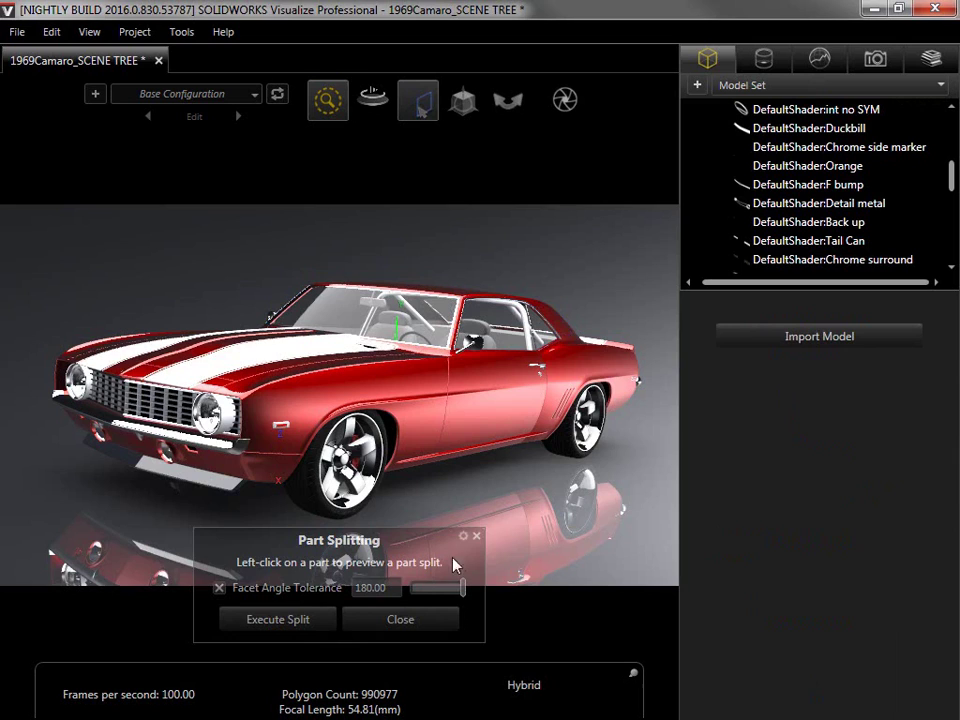
left_click(476, 540)
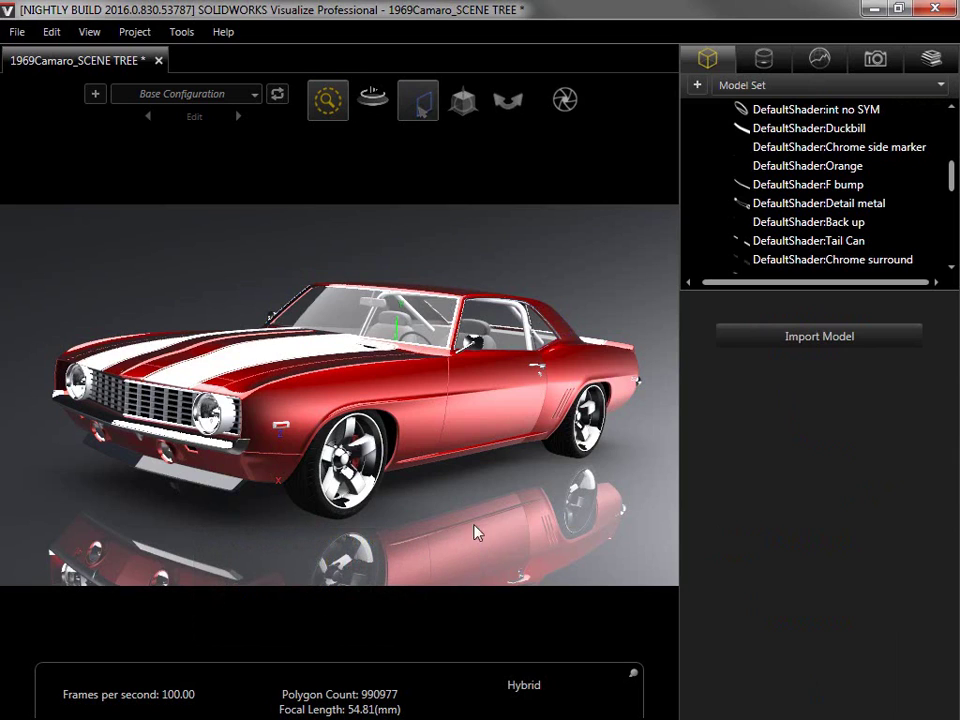
left_click(407, 333)
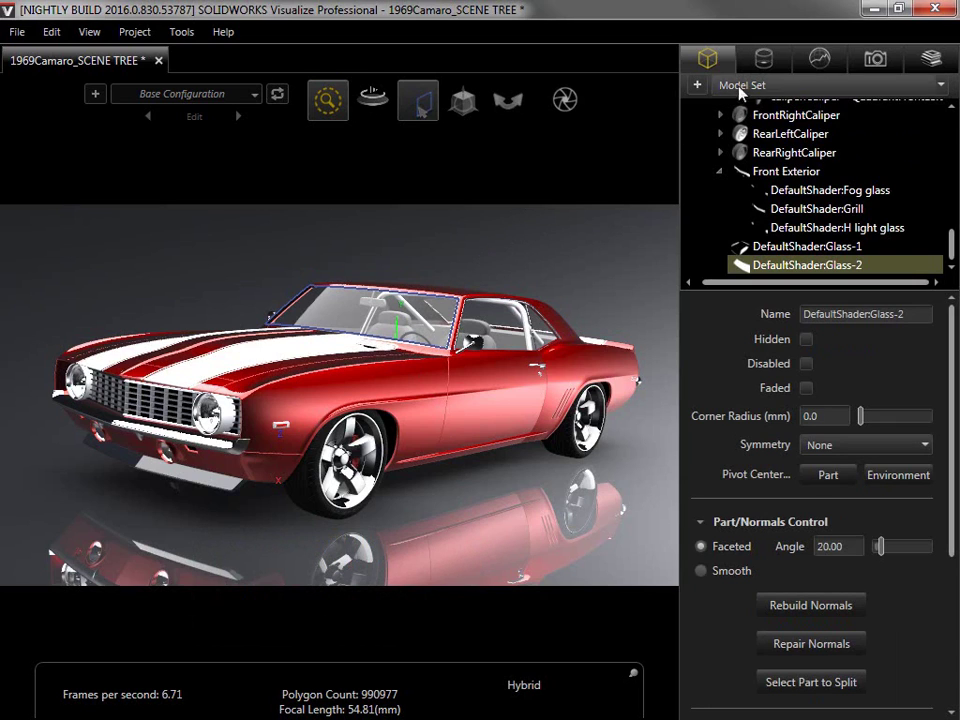
- Apply the Dark Tinted Glass appearance from the Appearances library to the side window
left_click(765, 60)
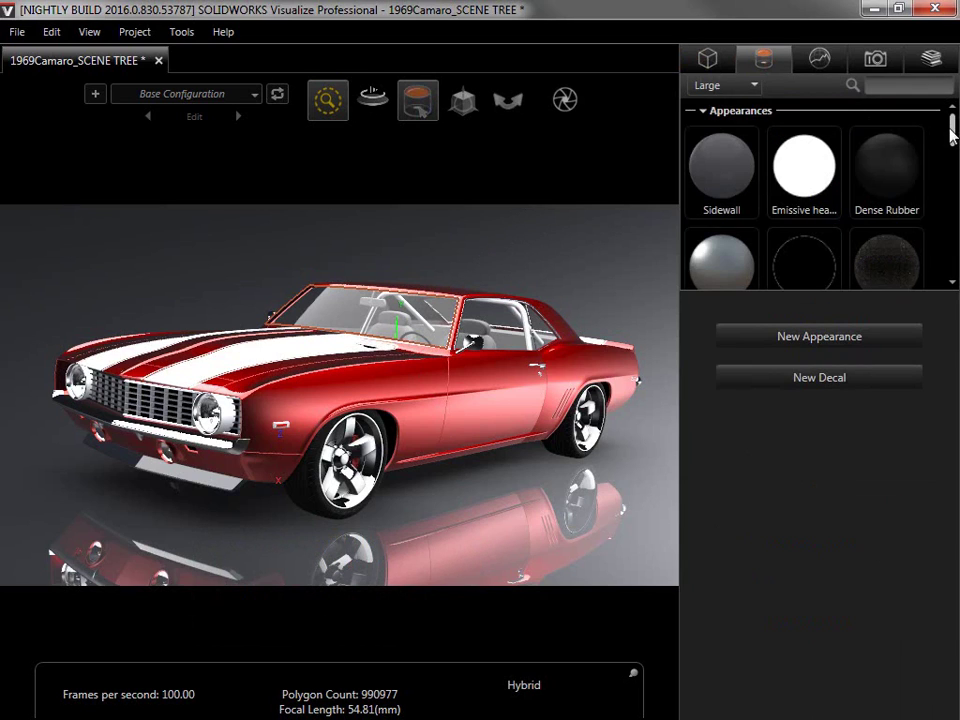
left_click_drag(952, 130, 949, 268)
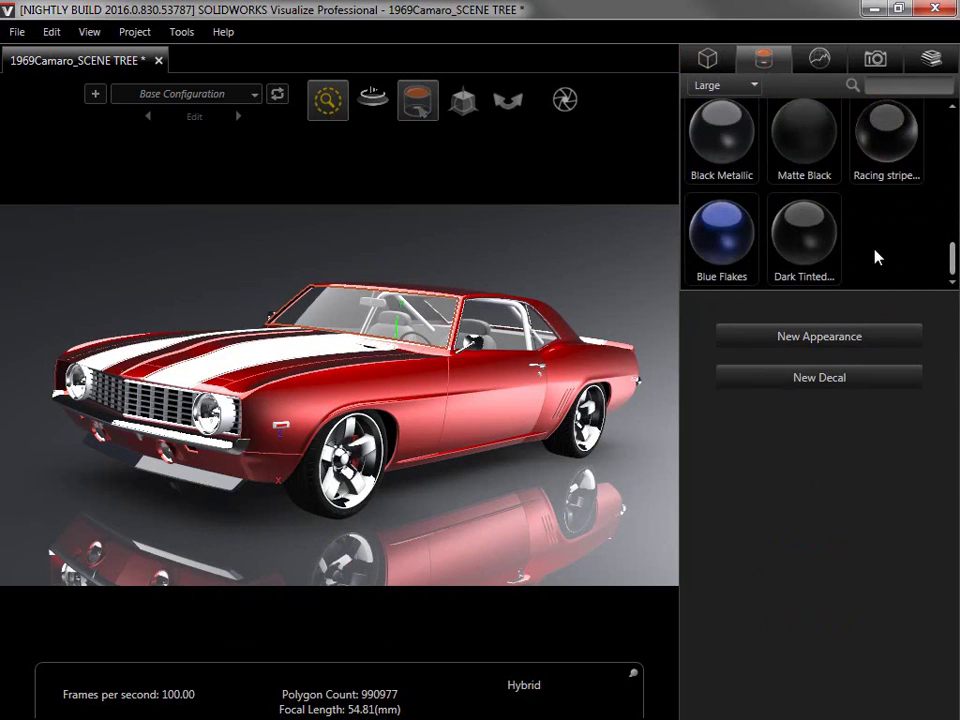
left_click_drag(789, 261, 505, 338)
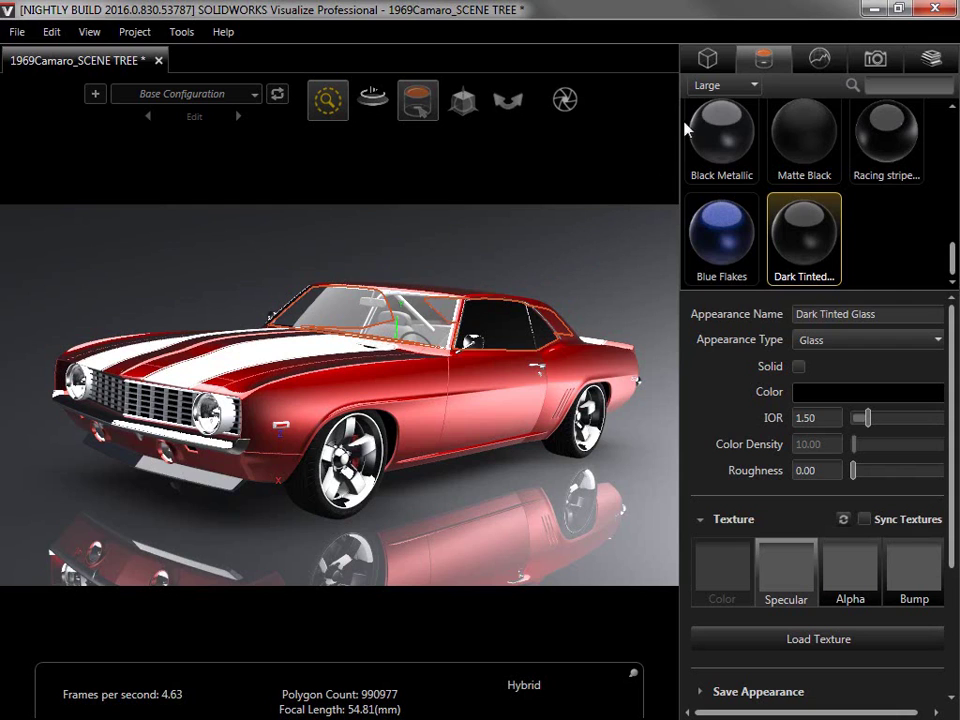
- Return to the model tree and select the whole 1969 Camaro model
left_click(708, 62)
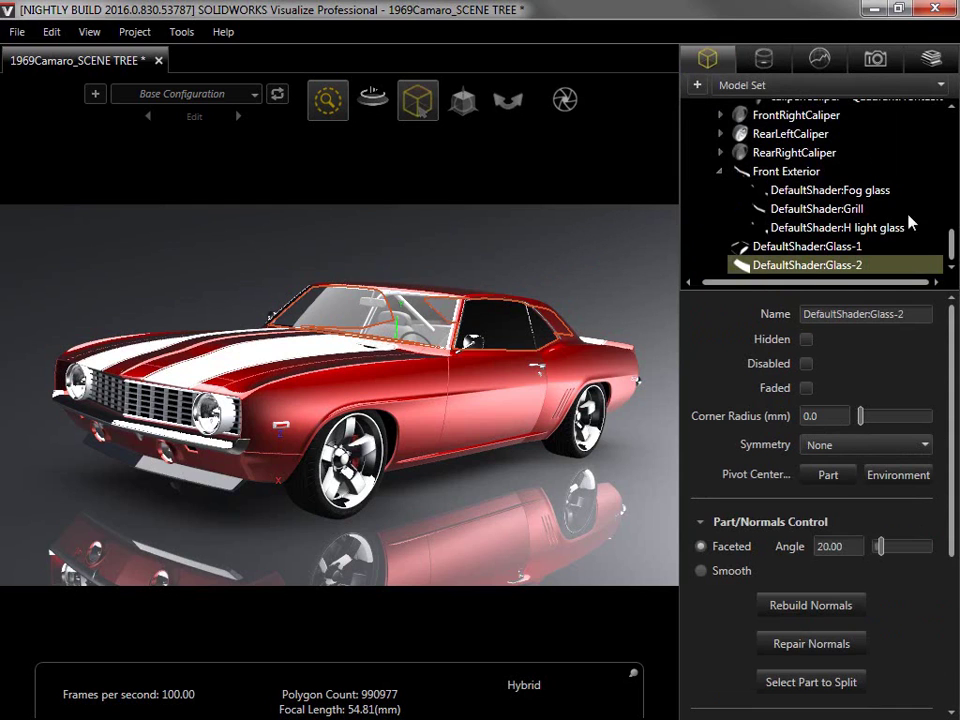
left_click_drag(955, 248, 953, 120)
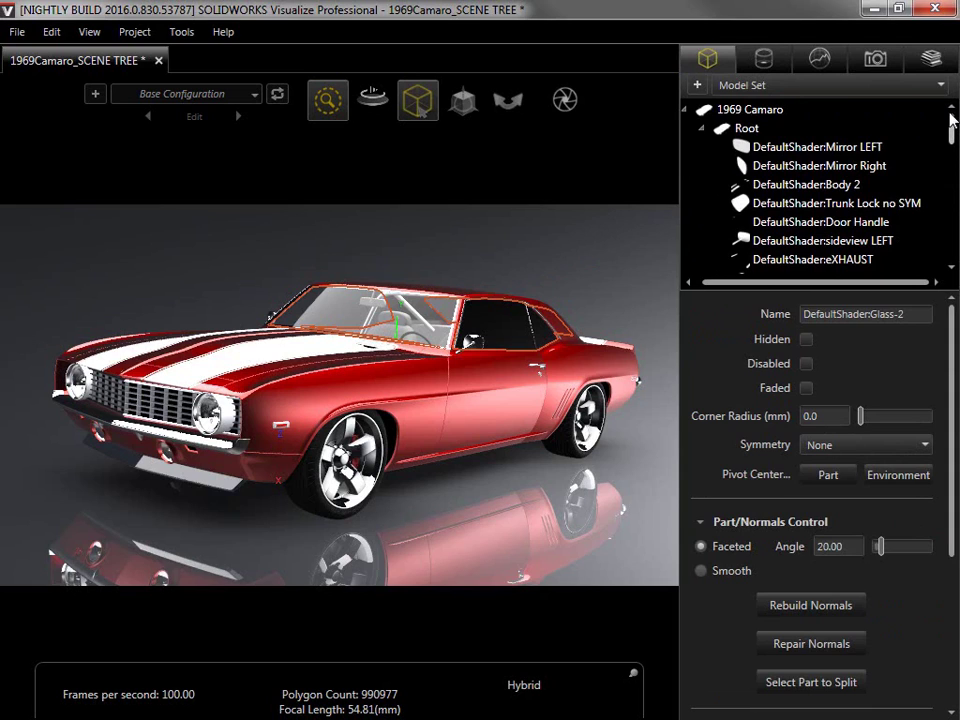
left_click(750, 110)
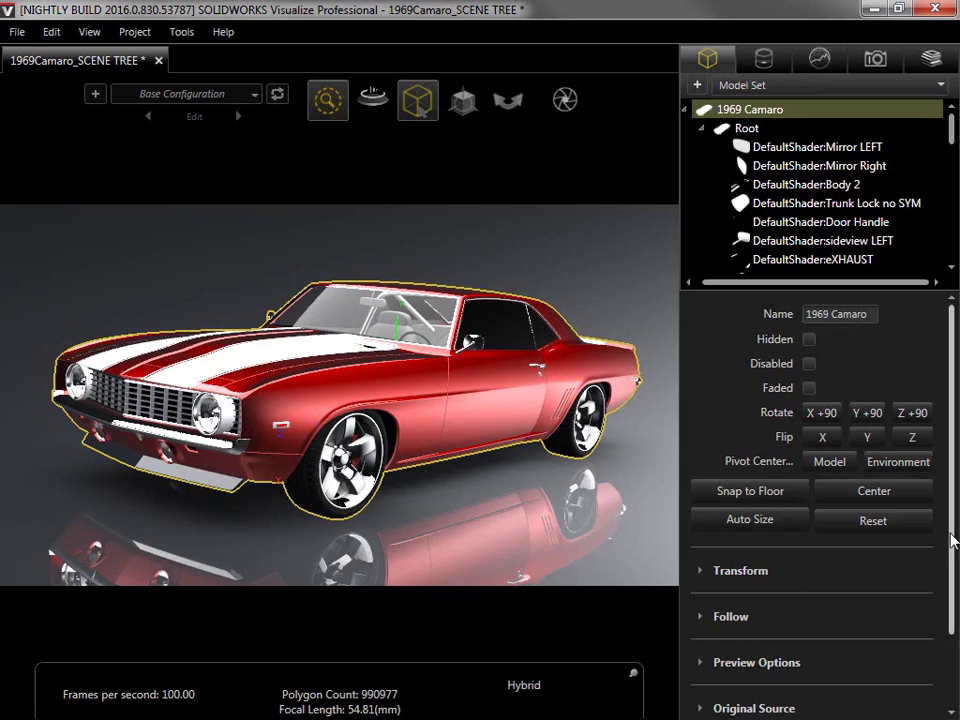
- Expand the Camaro's Preview Options and toggle Show Wireframe on and back off
left_click_drag(952, 540, 952, 610)
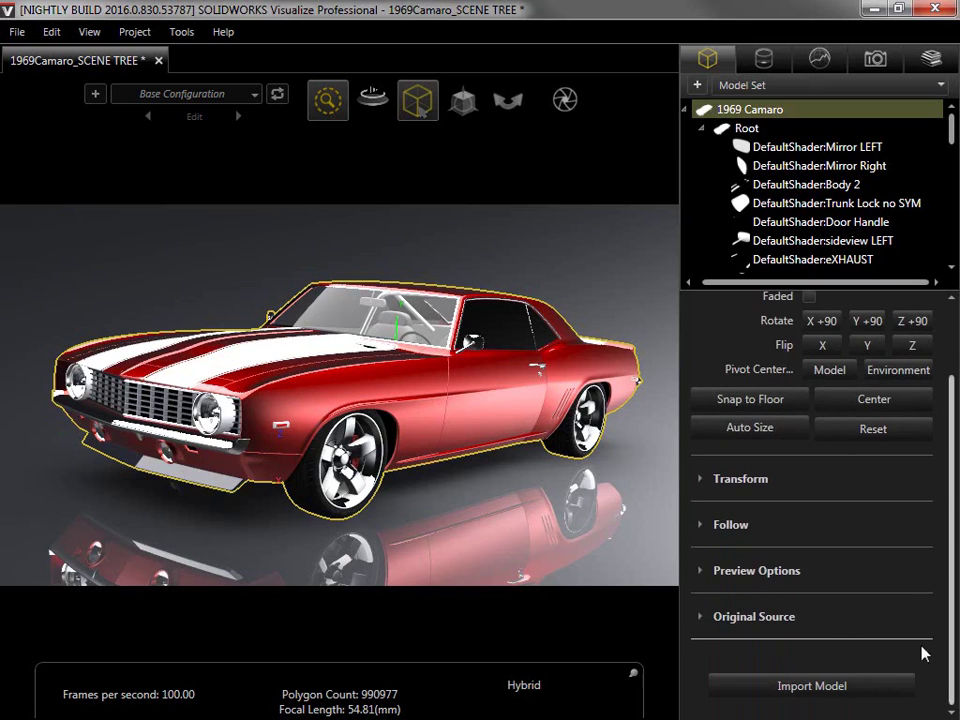
left_click(705, 579)
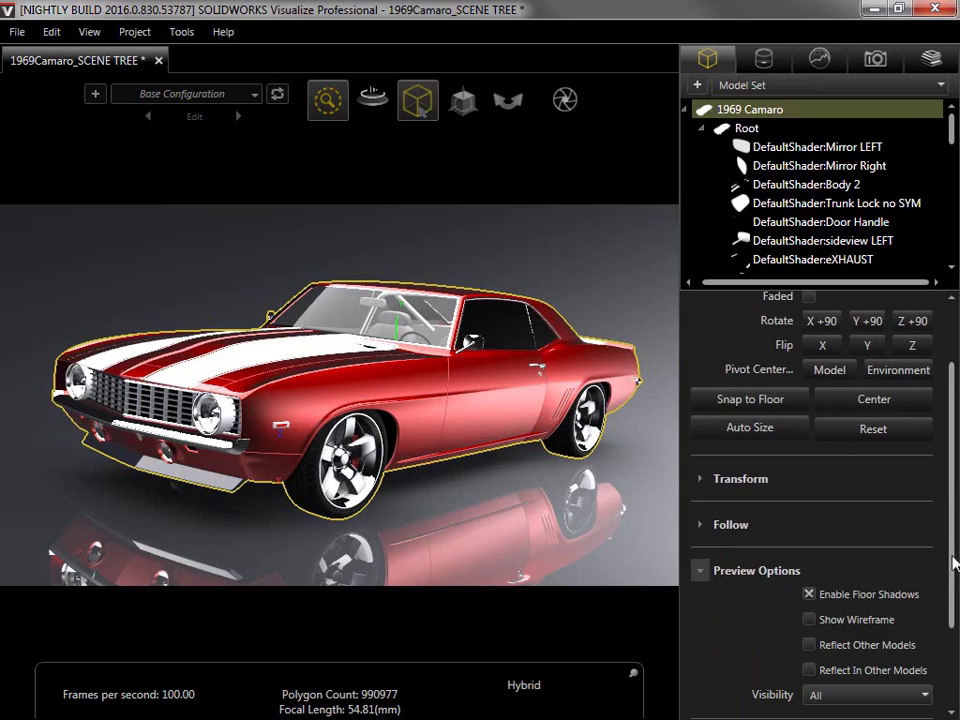
left_click_drag(954, 561, 955, 650)
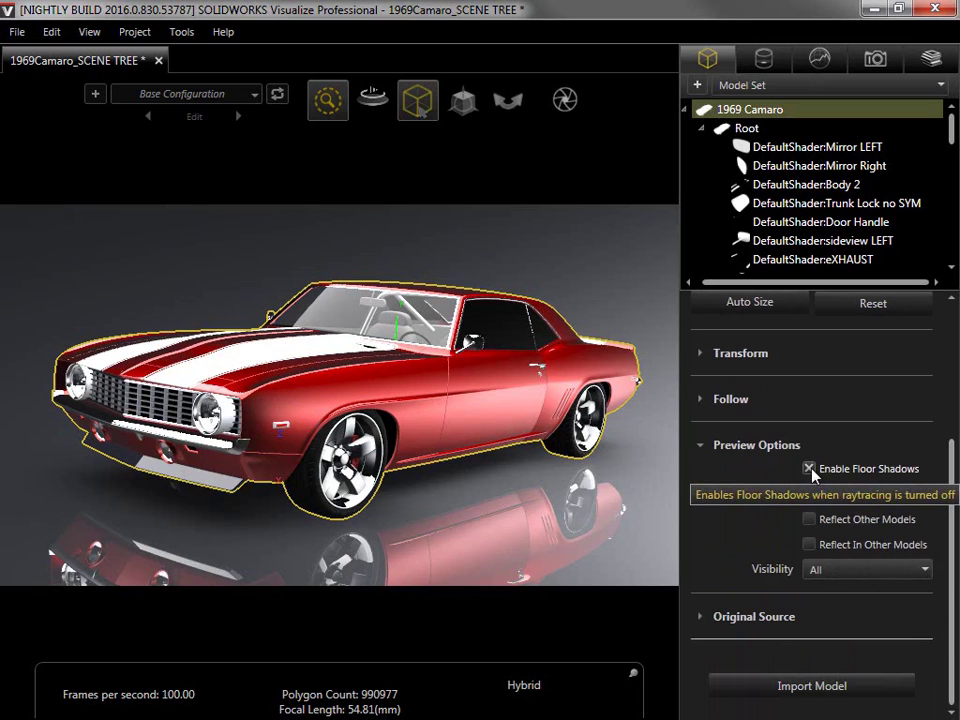
left_click(811, 495)
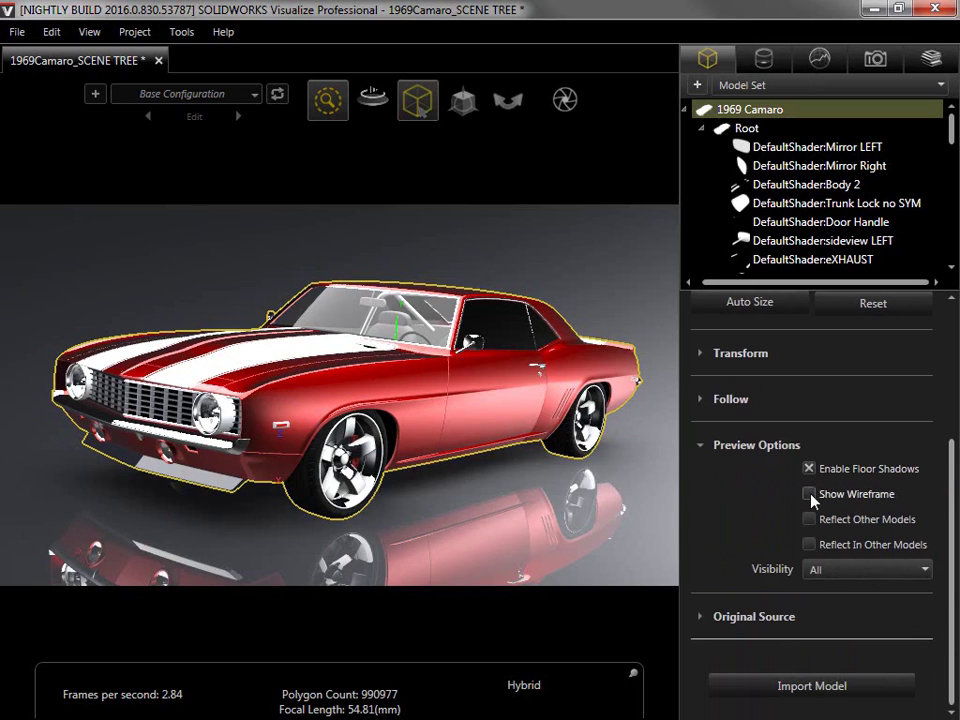
left_click(812, 497)
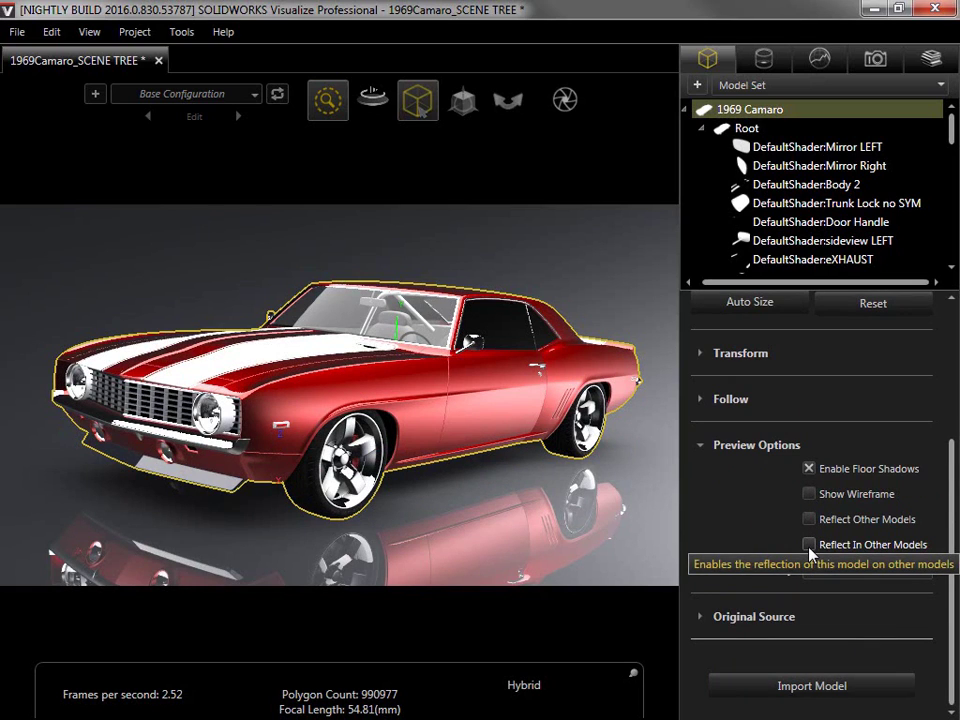
- Select the Door Handle part and expand its Preview Options
left_click(814, 224)
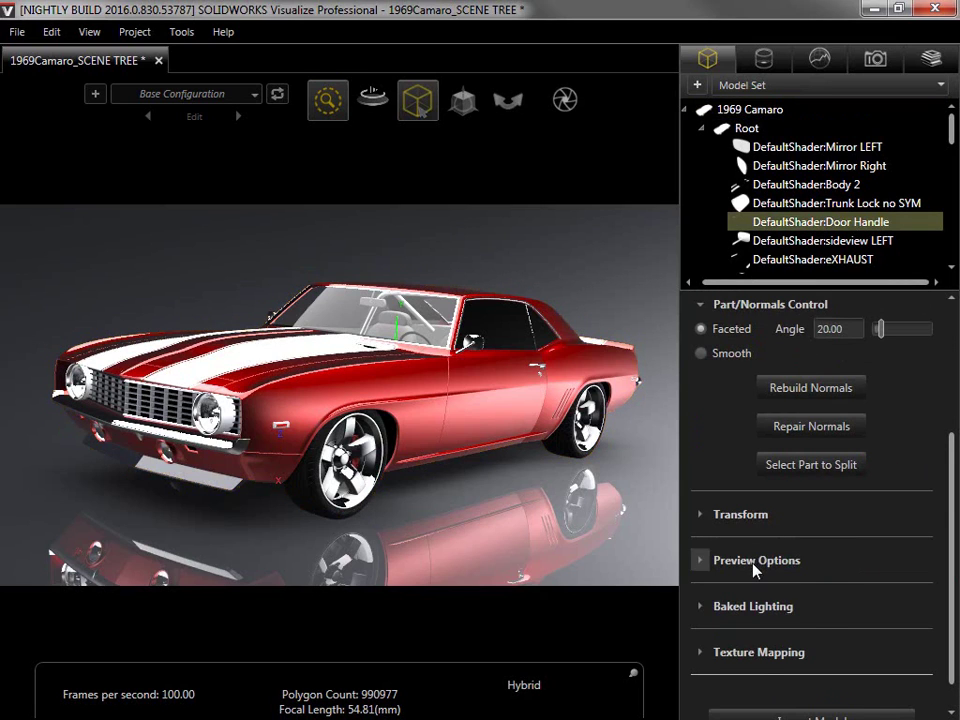
left_click(700, 560)
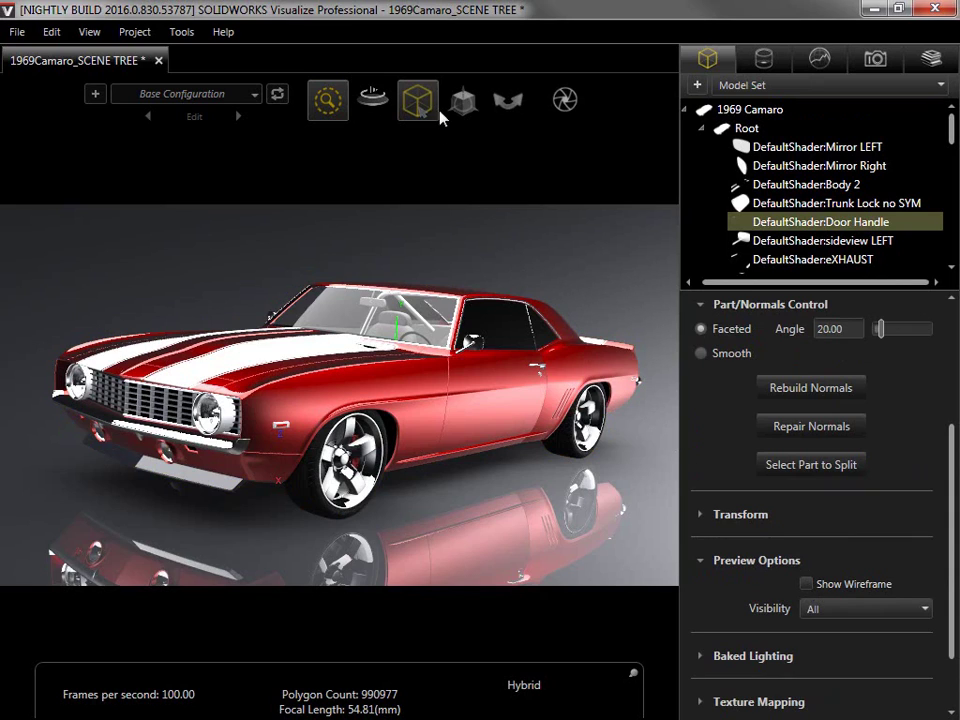
- In Part selection mode, range-select from Mirror LEFT past Body Panels through the Front Exterior group
mouse_move(422, 105)
left_click(408, 141)
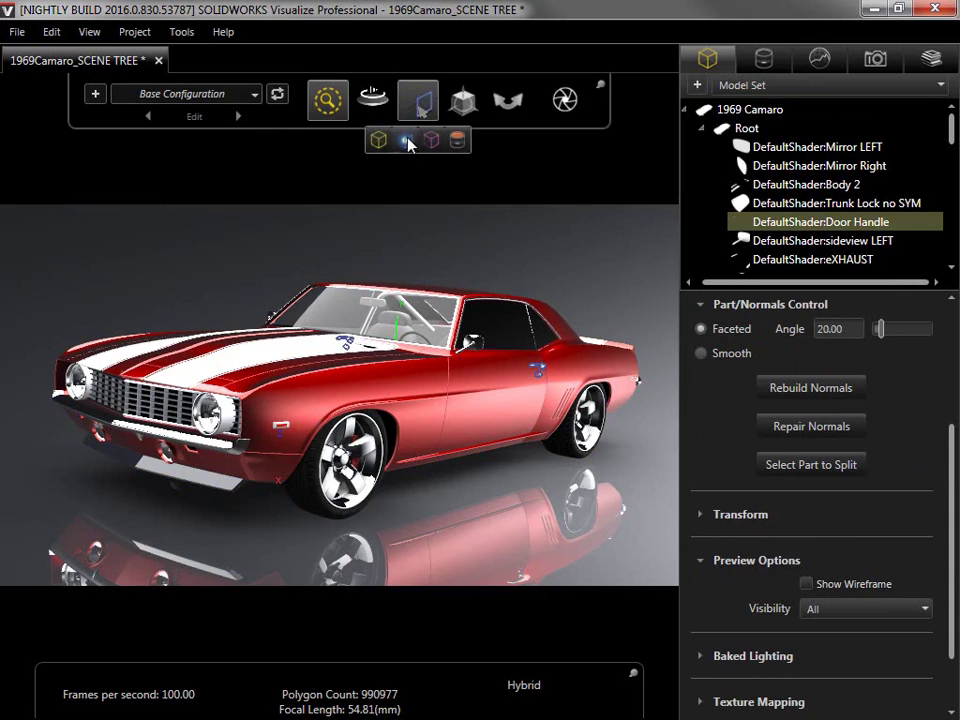
left_click(908, 148)
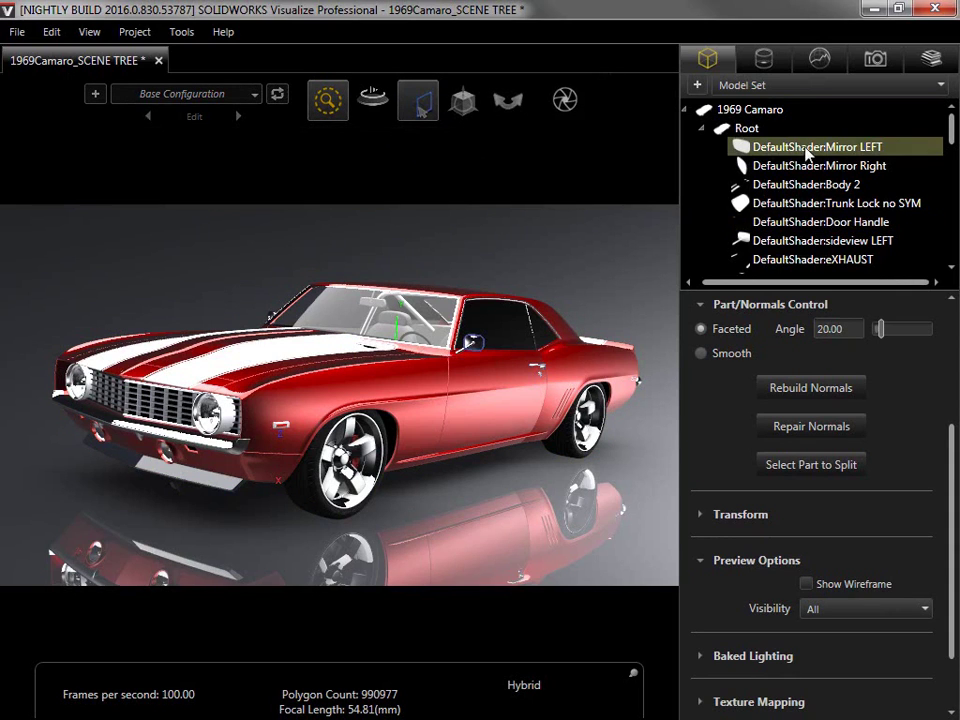
left_click_drag(950, 111, 951, 230)
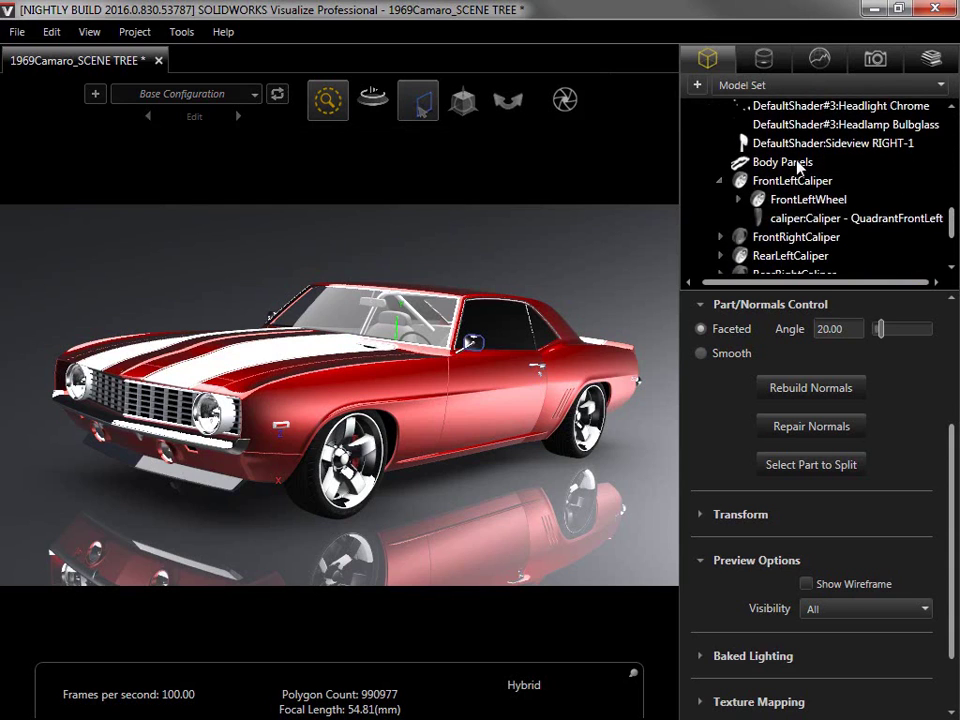
left_click(798, 164, "shift")
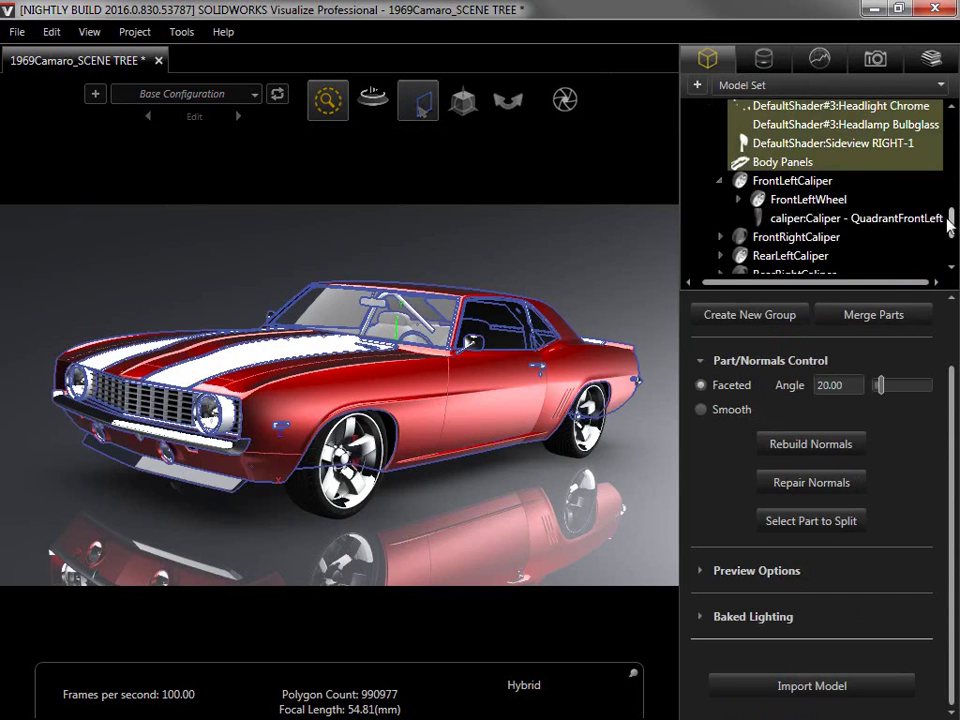
left_click_drag(951, 214, 949, 246)
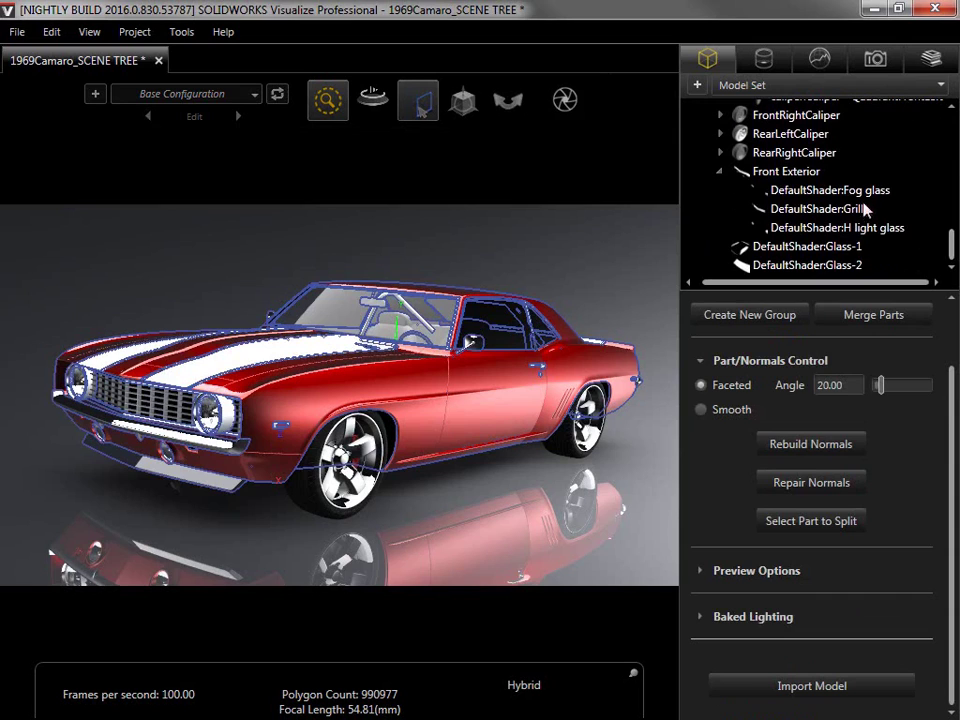
left_click(790, 172)
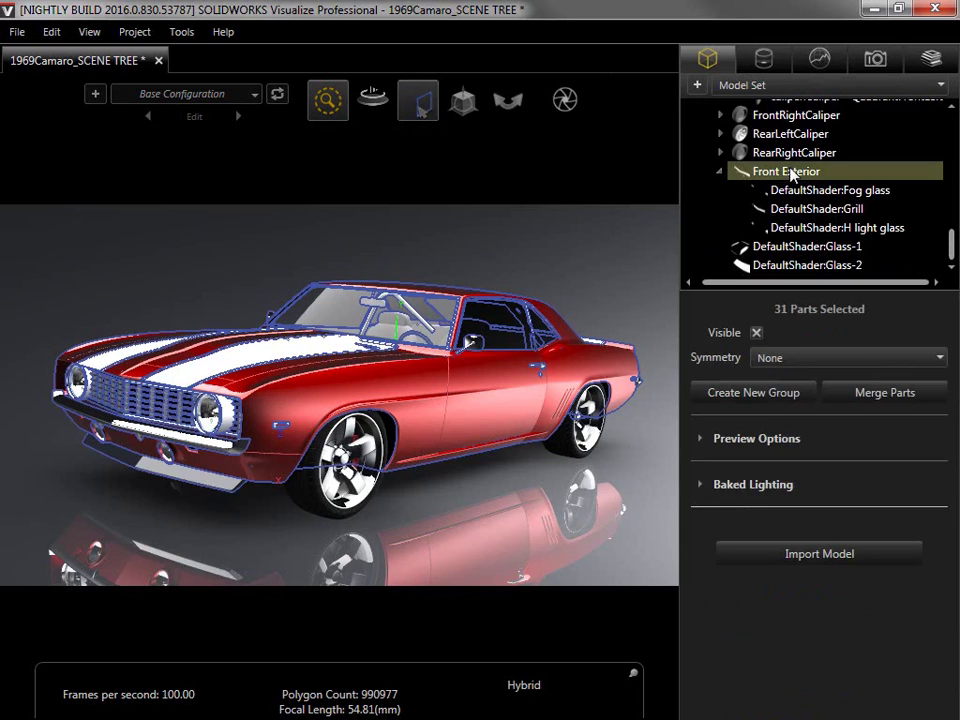
- Bake Vertex Approximate lighting on the 31 parts, then toggle Enable Baked Lighting to compare, leaving it on
left_click(701, 485)
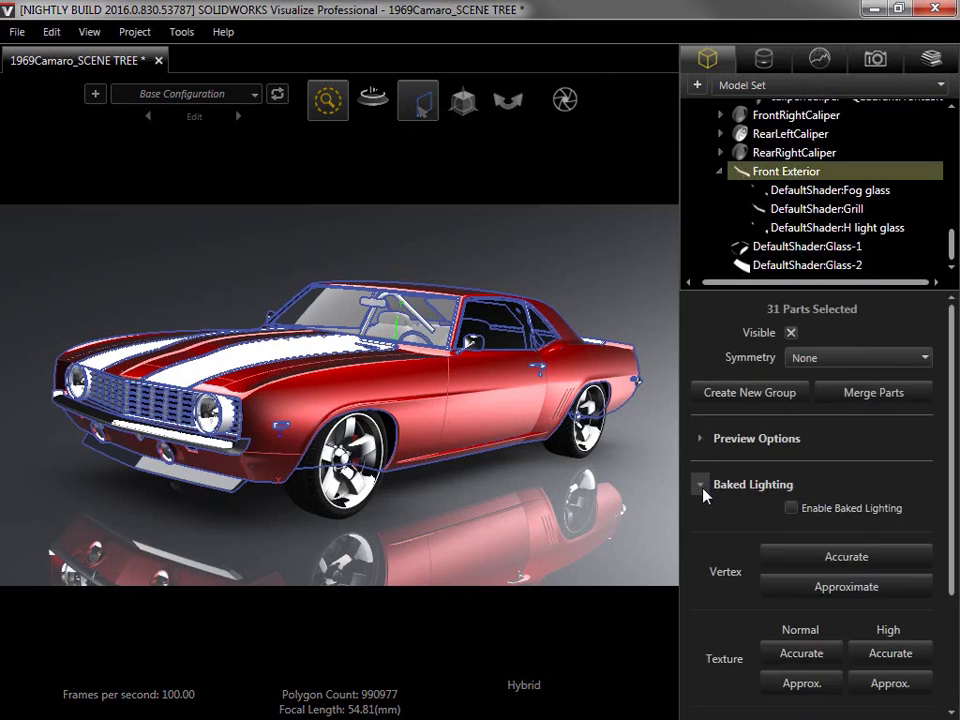
left_click(789, 590)
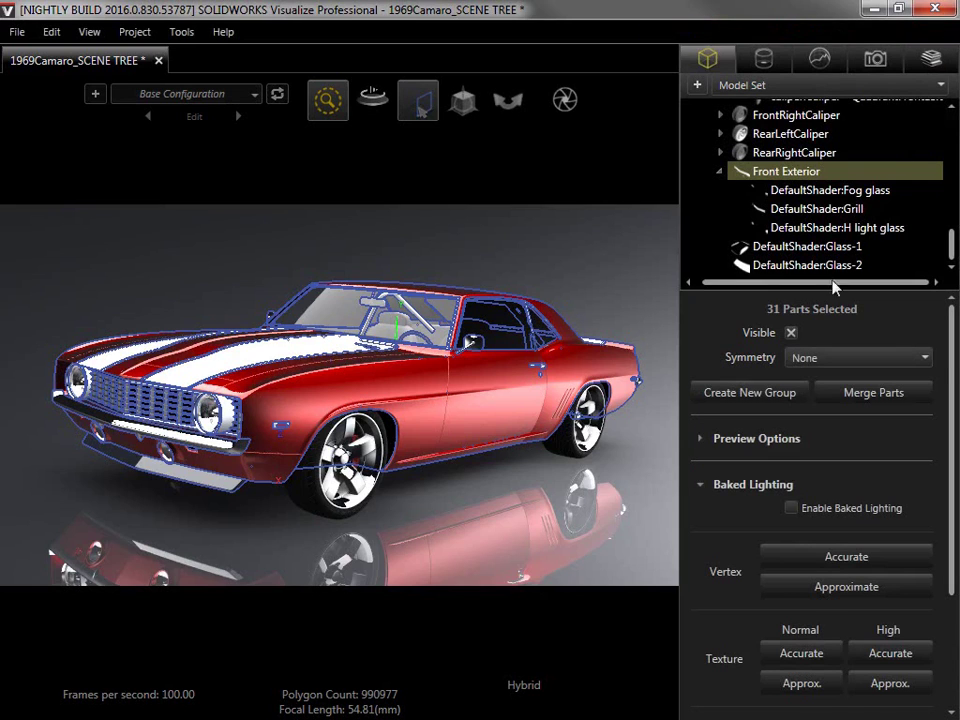
left_click(791, 508)
left_click(791, 508)
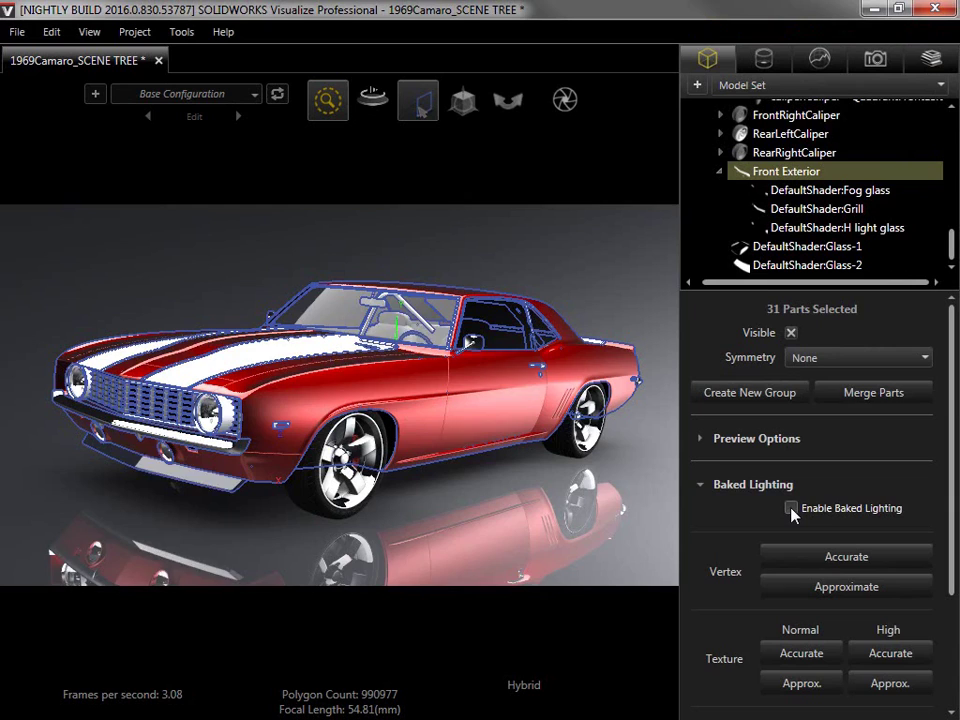
left_click(791, 508)
left_click(791, 508)
left_click(791, 508)
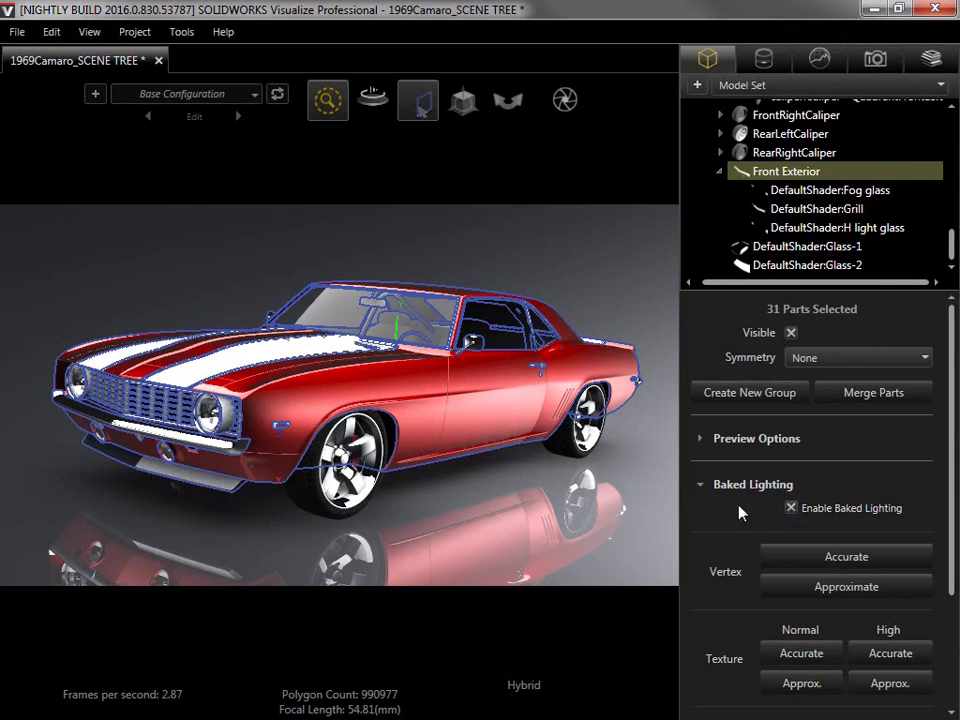
left_click(636, 498)
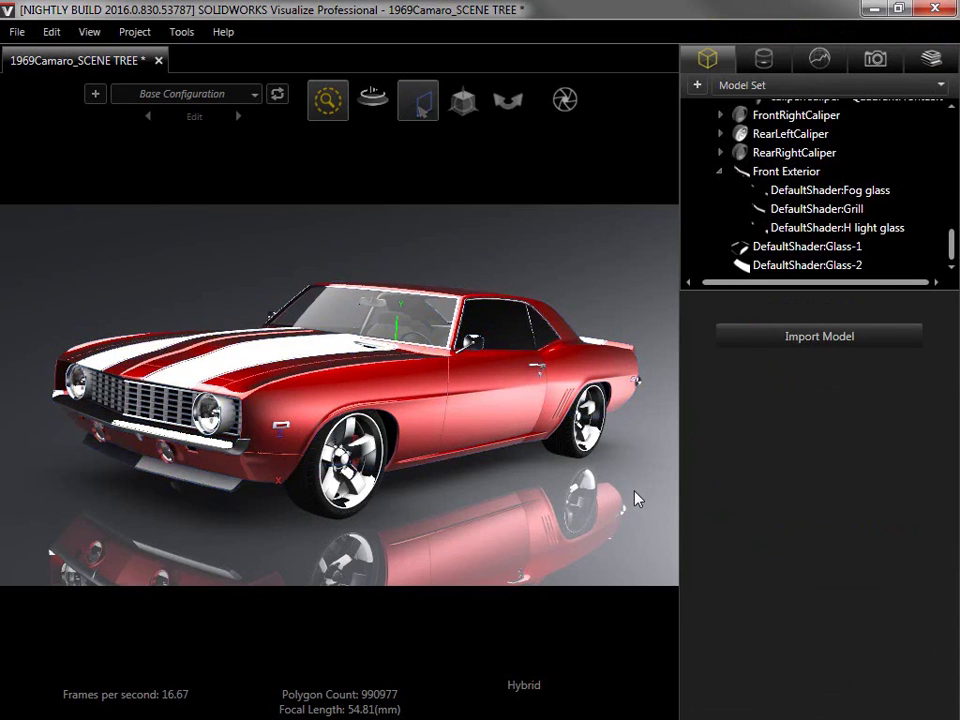